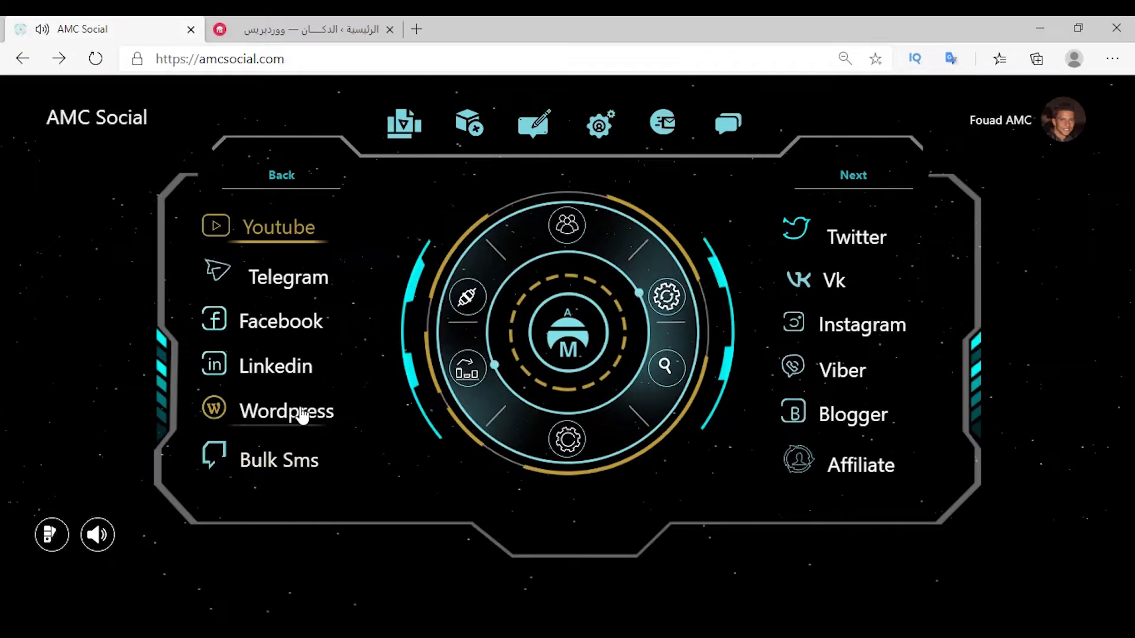
Choose Wordpress from the AMC Social social network list to start connecting a site
click(299, 412)
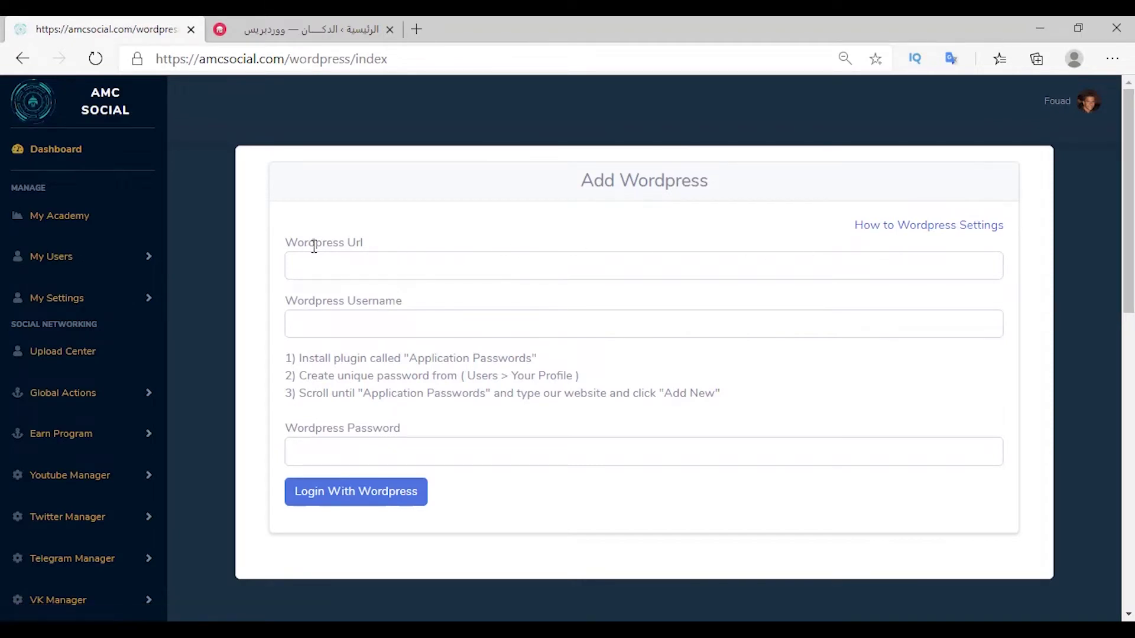
click(342, 267)
click(349, 299)
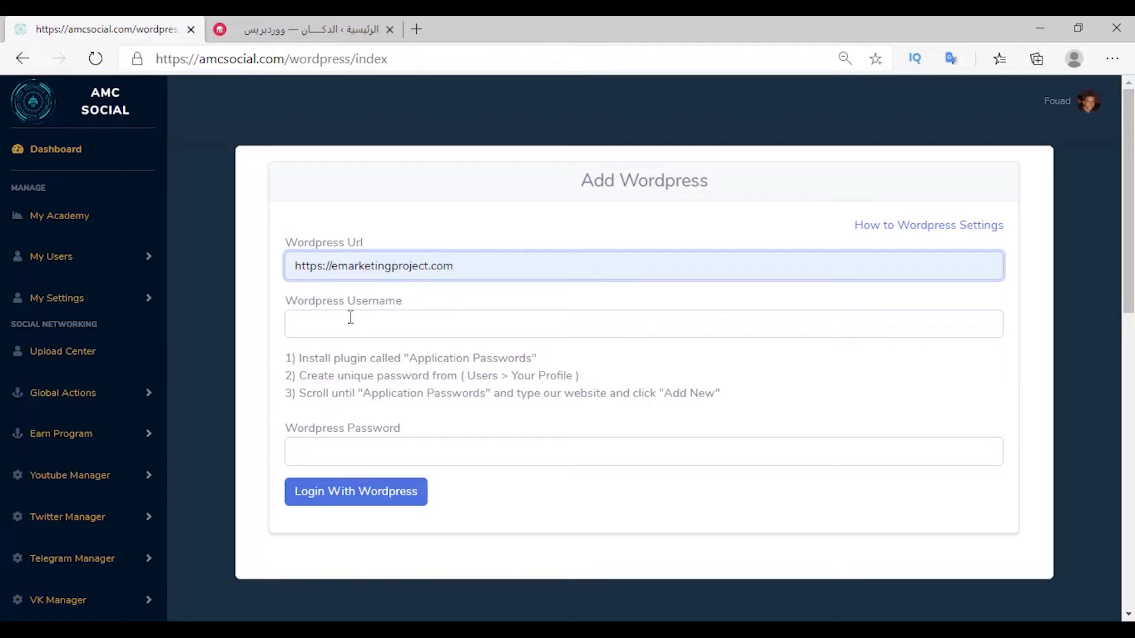
click(344, 324)
click(331, 354)
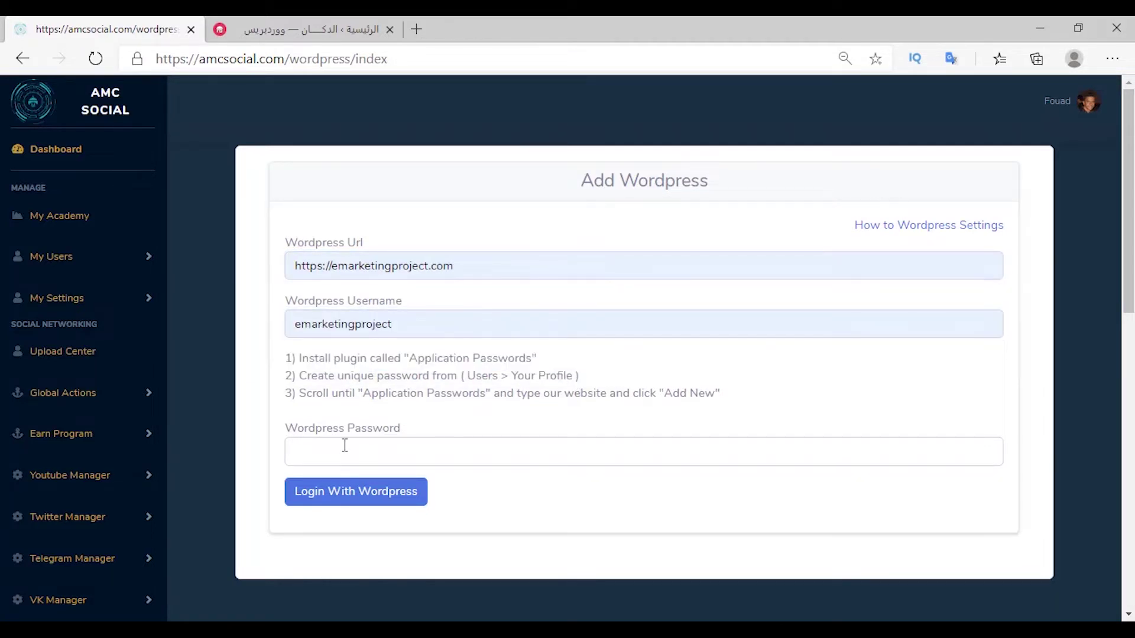
key(ctrl+Tab)
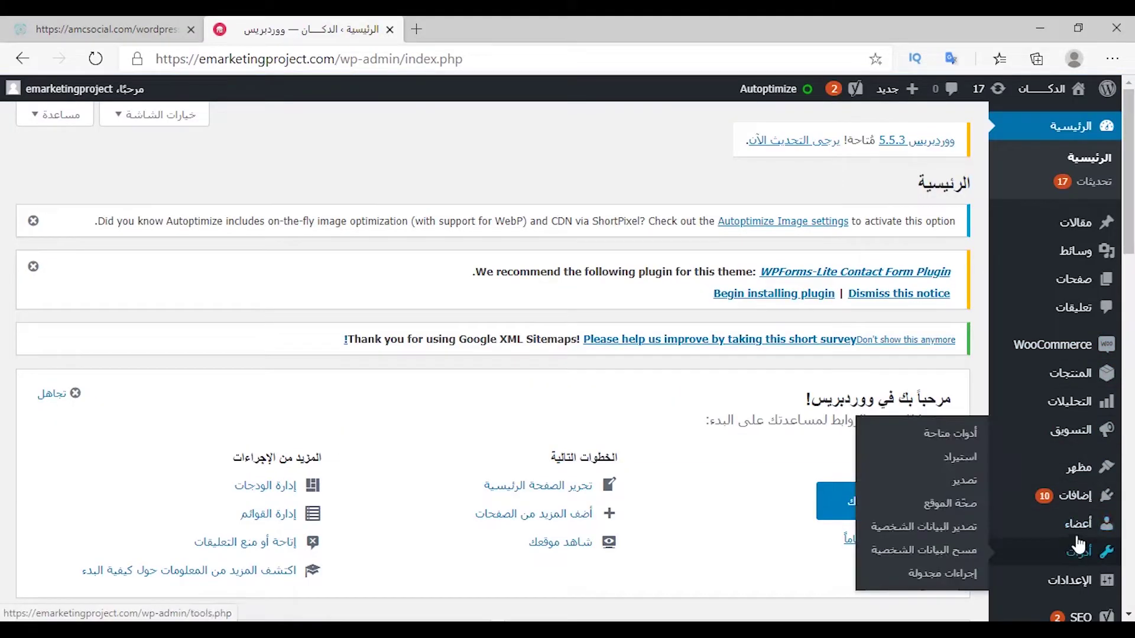
Create a new application password named AMC9 on the WordPress user profile
mouse_move(1081, 523)
click(953, 582)
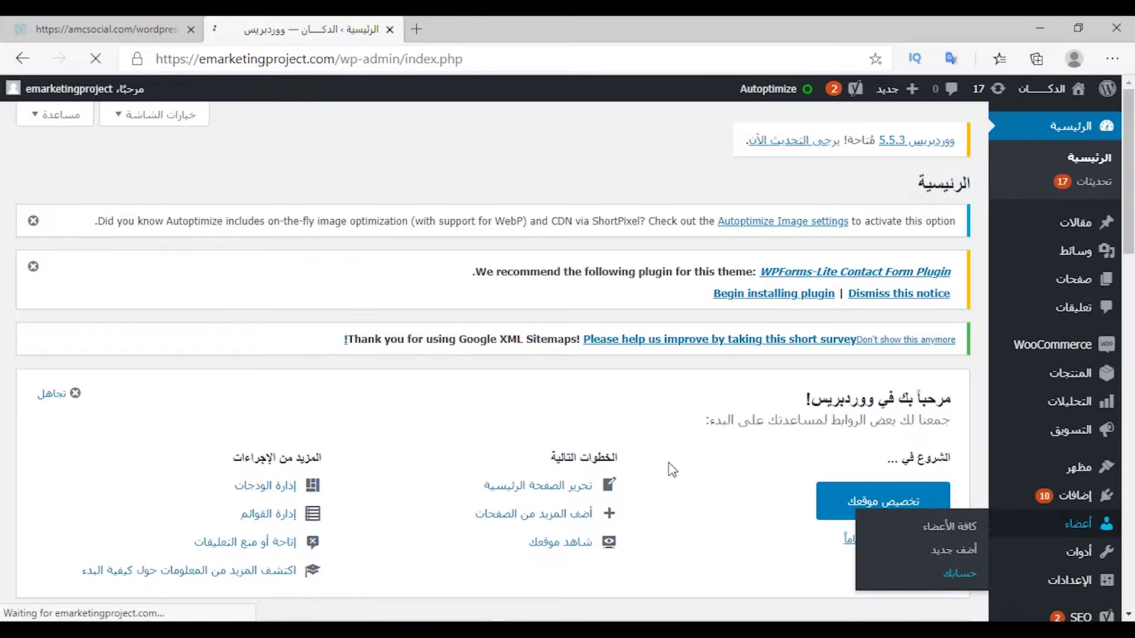
scroll(566, 392, down, 6)
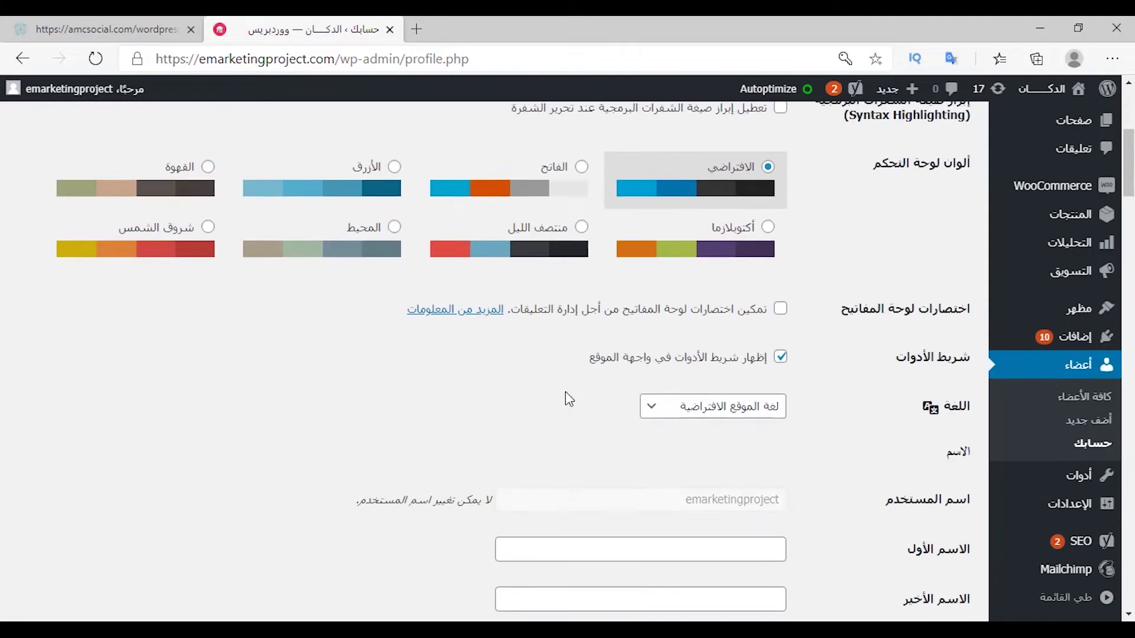
scroll(566, 392, down, 20)
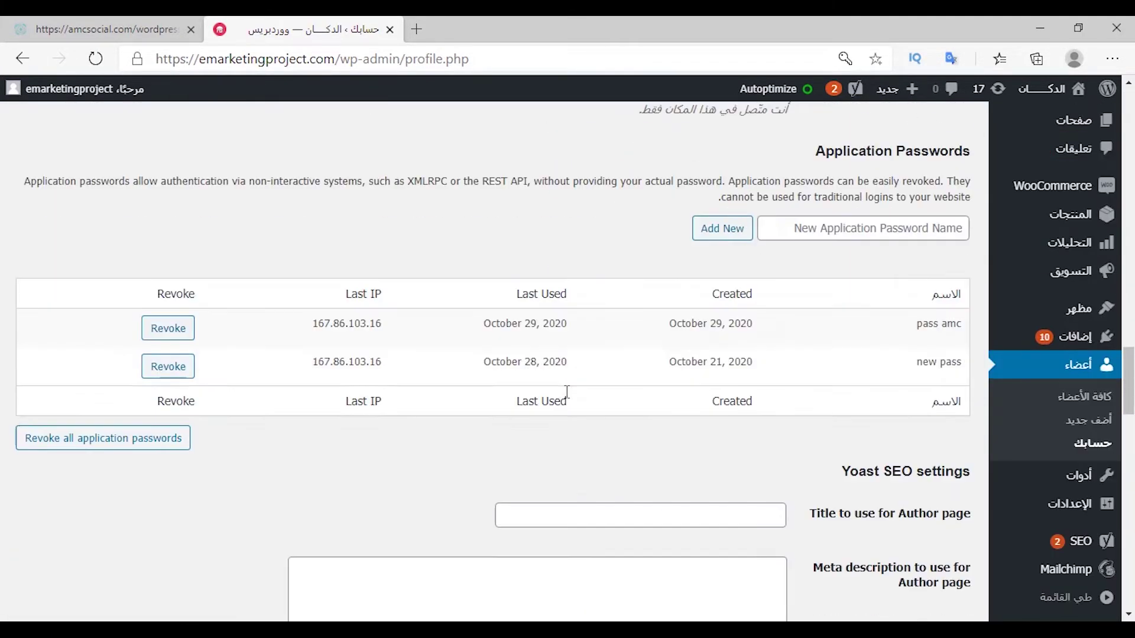
scroll(704, 338, up, 3)
scroll(852, 473, up, 2)
click(852, 514)
text(A)
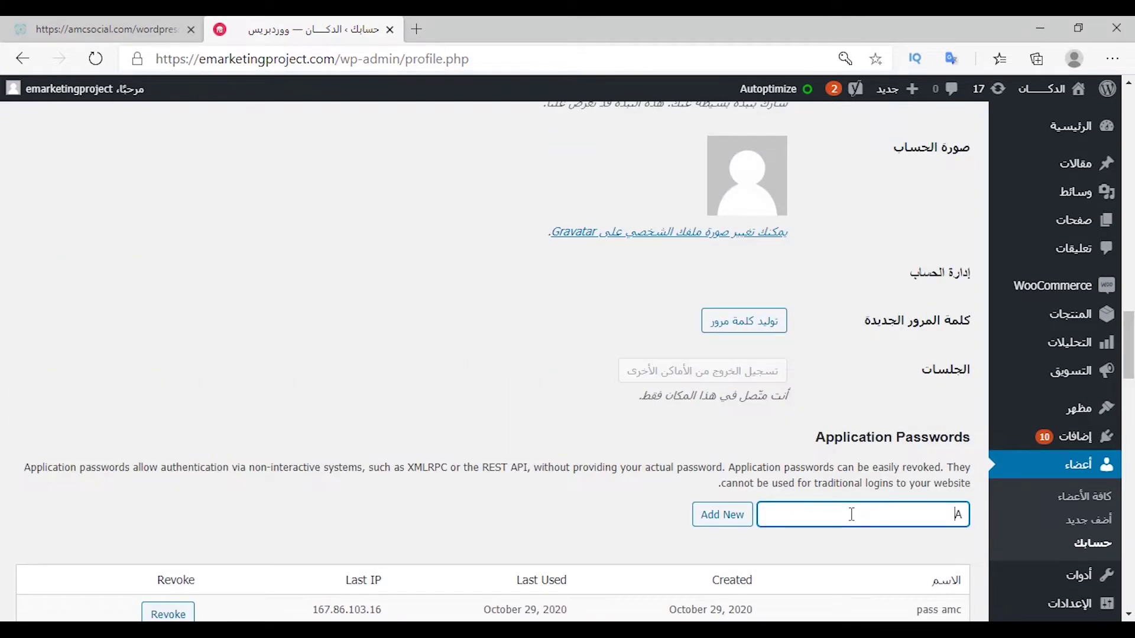
text(MC9)
click(707, 512)
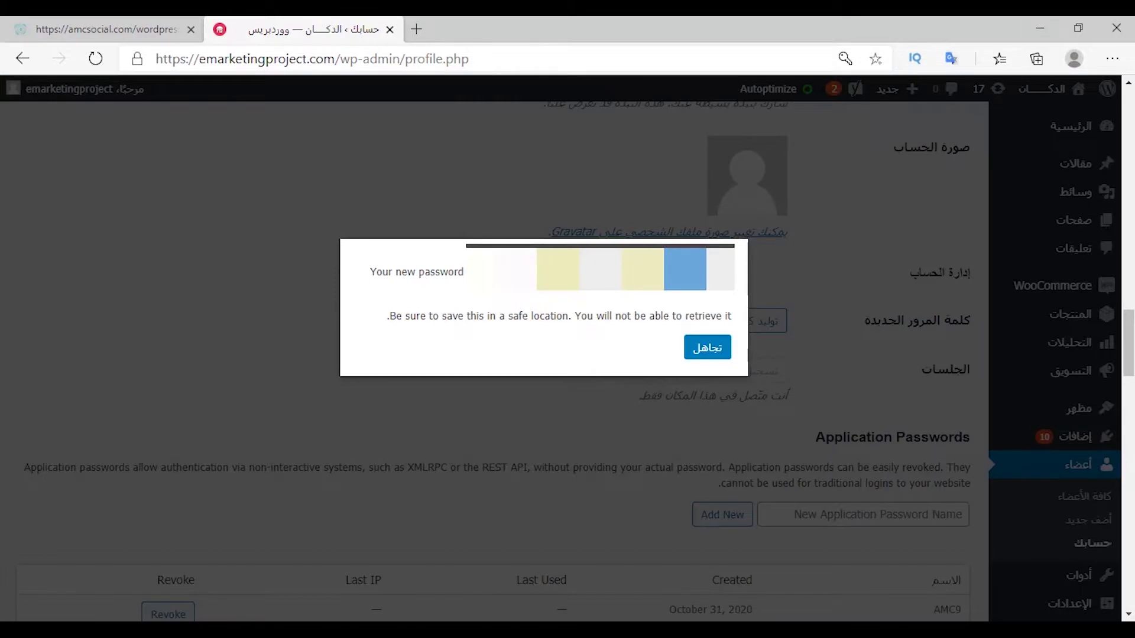
Paste the AMC9 password into AMC Social's Wordpress Password and log in with Wordpress
key(ctrl+Tab)
click(515, 460)
key(ctrl+v)
click(357, 499)
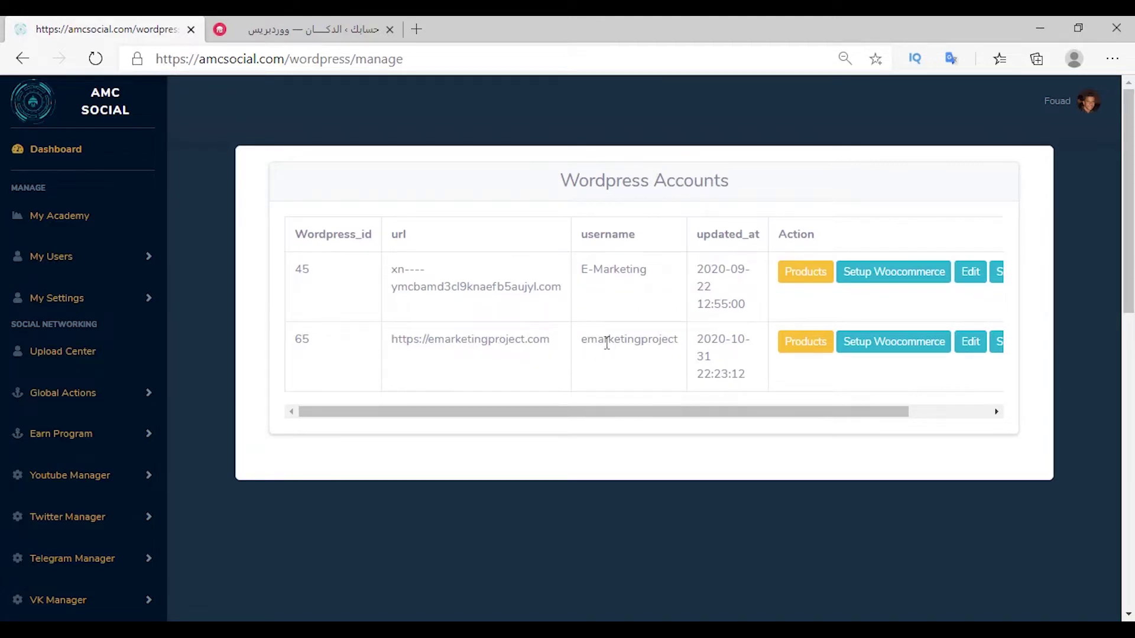
drag(696, 413, 828, 420)
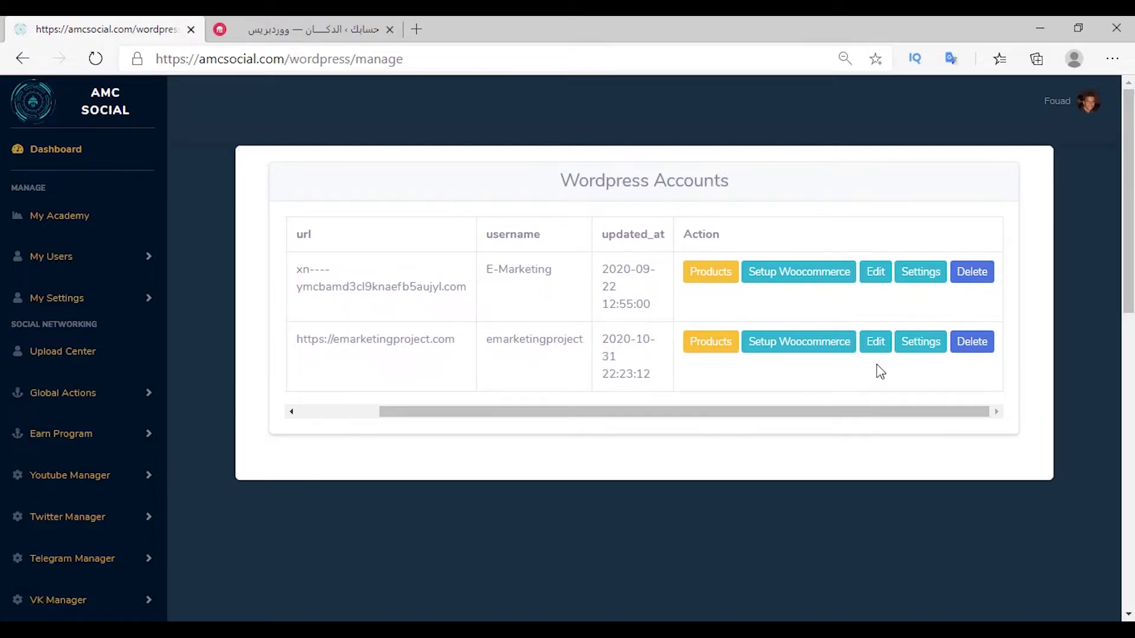
Go to WooCommerce Settings > Advanced > REST API in the WordPress admin
click(778, 351)
click(304, 29)
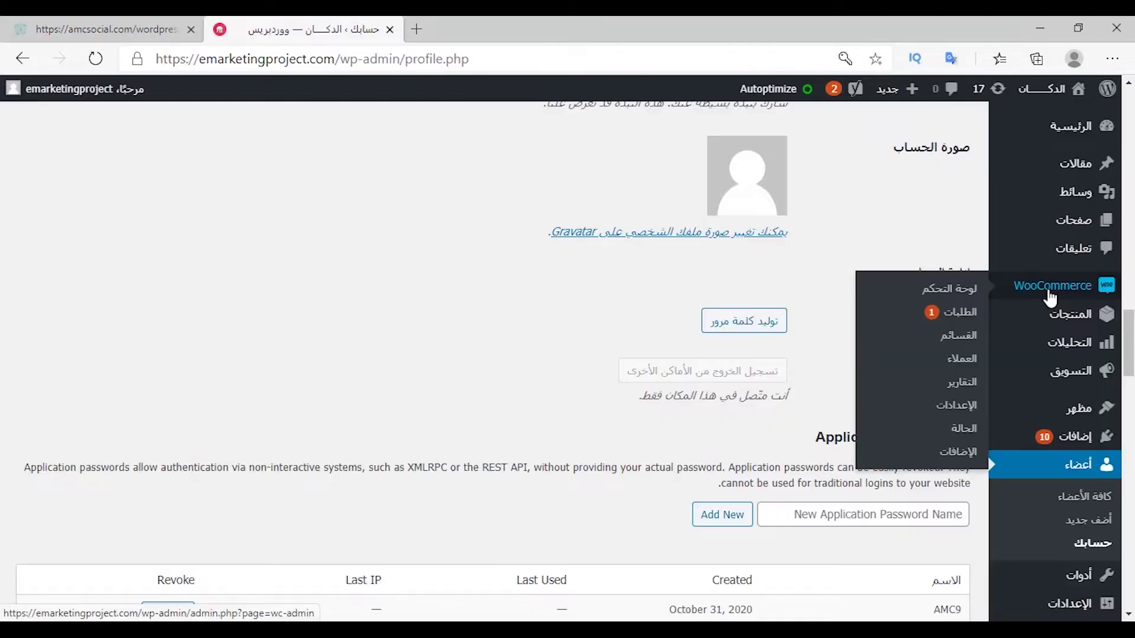
click(1050, 296)
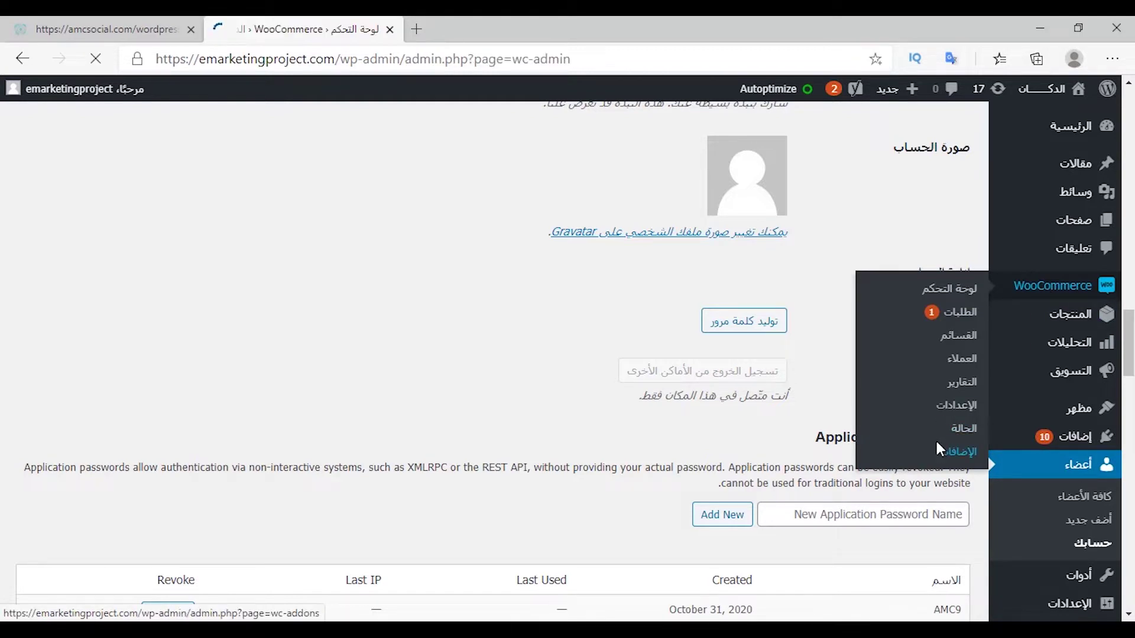
click(1078, 439)
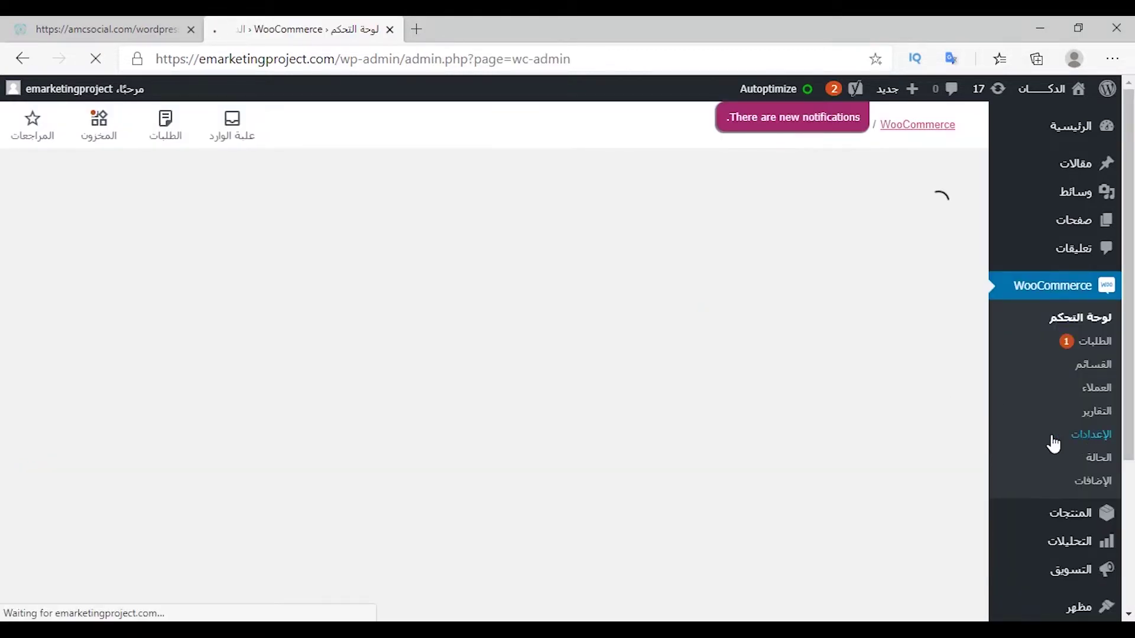
click(306, 234)
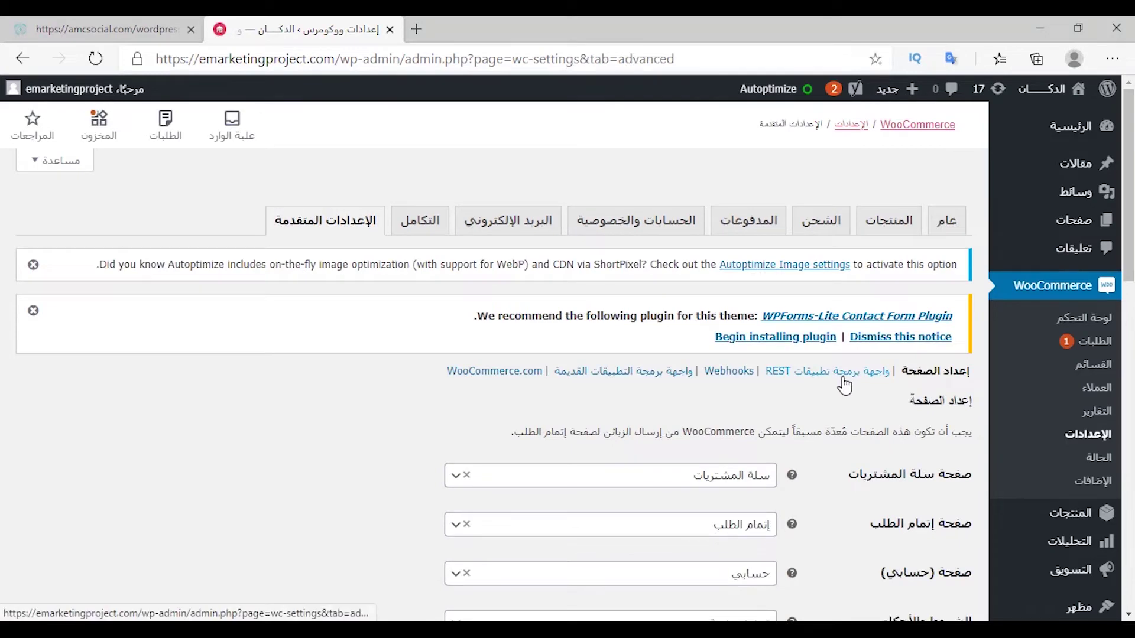
click(843, 377)
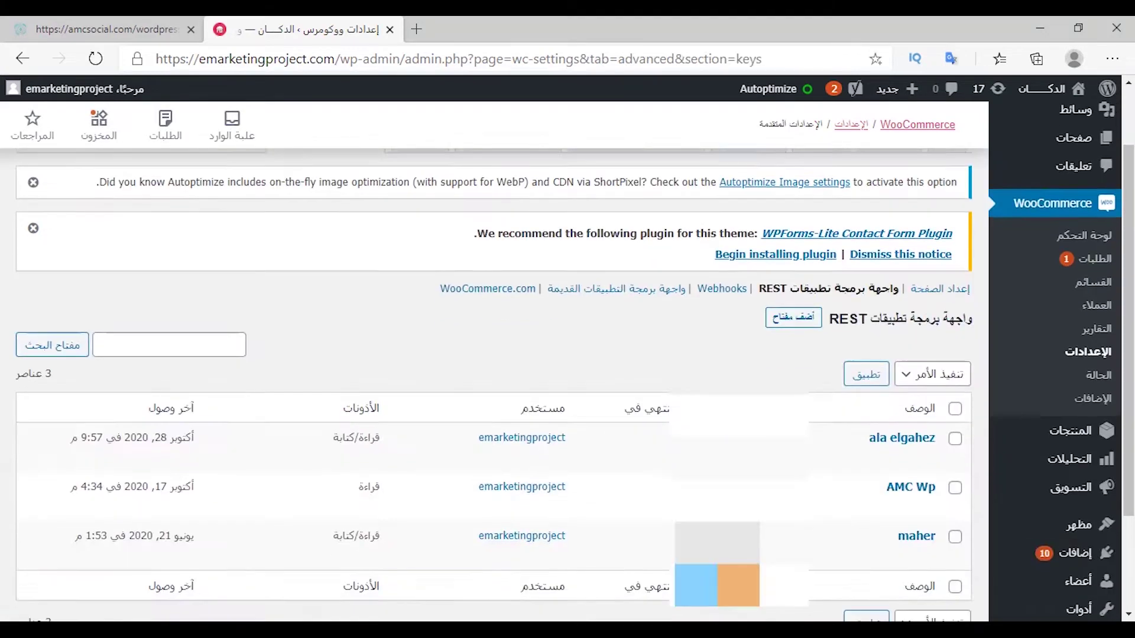
Add a REST API key described AMC9 with Read/Write permissions and generate it
click(787, 324)
text(AMC)
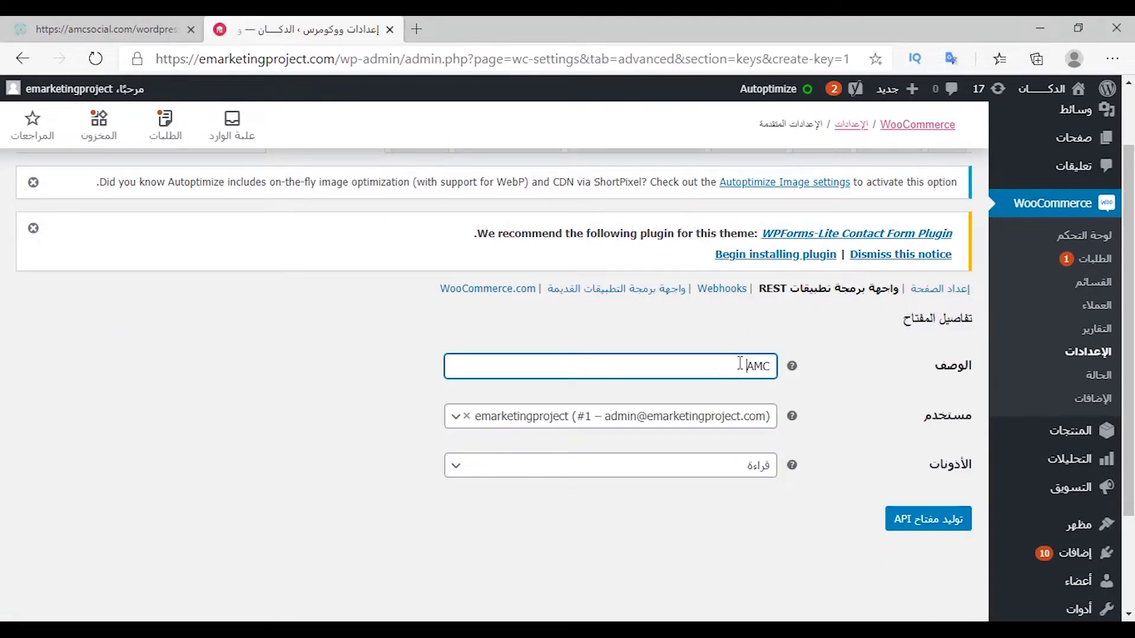
scroll(740, 362, up, 2)
text(9)
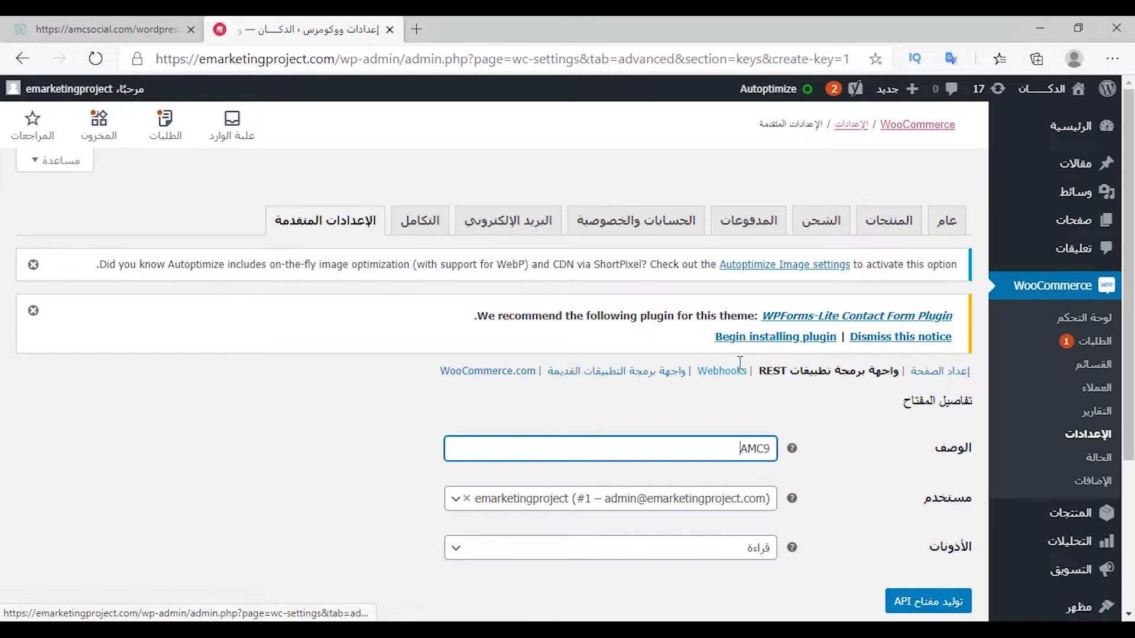
scroll(789, 471, down, 2)
click(745, 470)
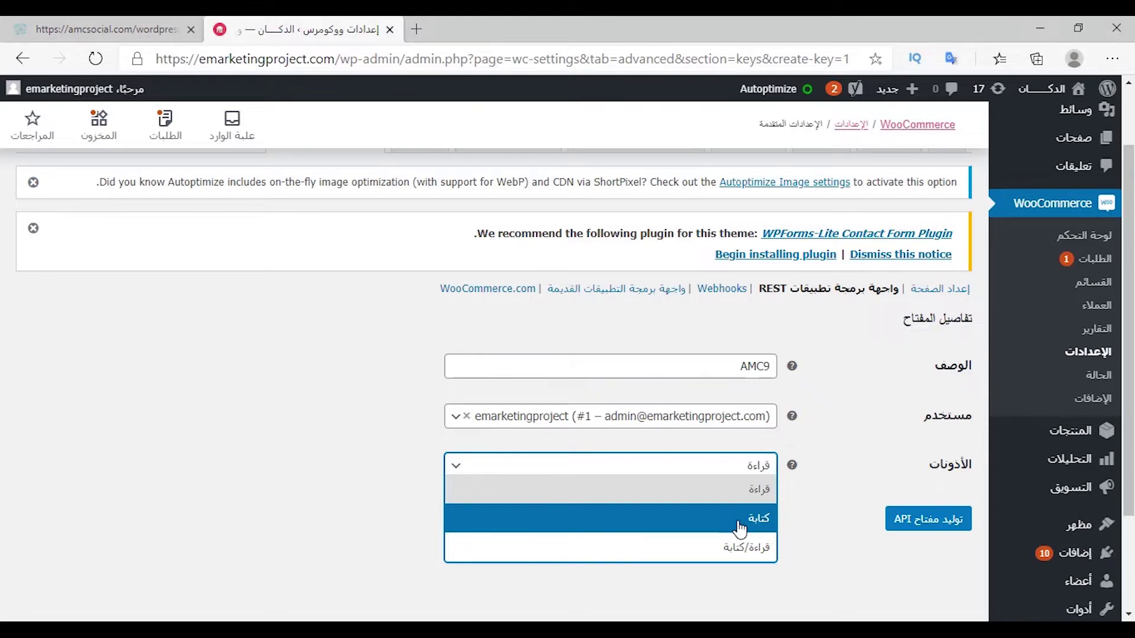
click(736, 550)
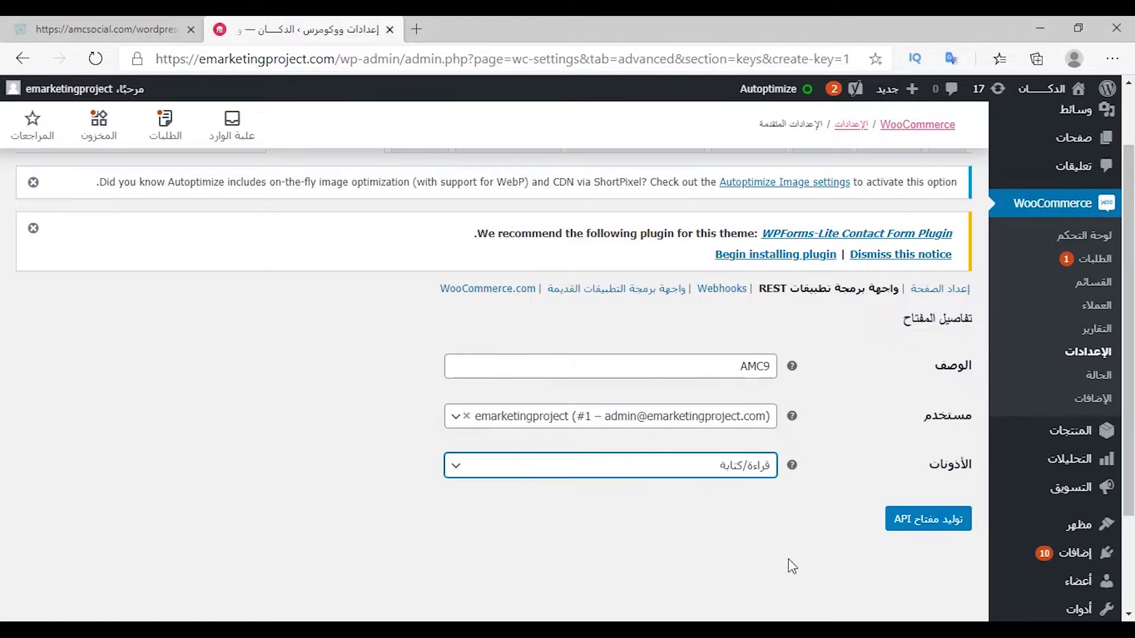
click(901, 521)
Paste the WooCommerce consumer key and consumer secret into Wordpress Apps Settings and save
click(392, 407)
click(107, 29)
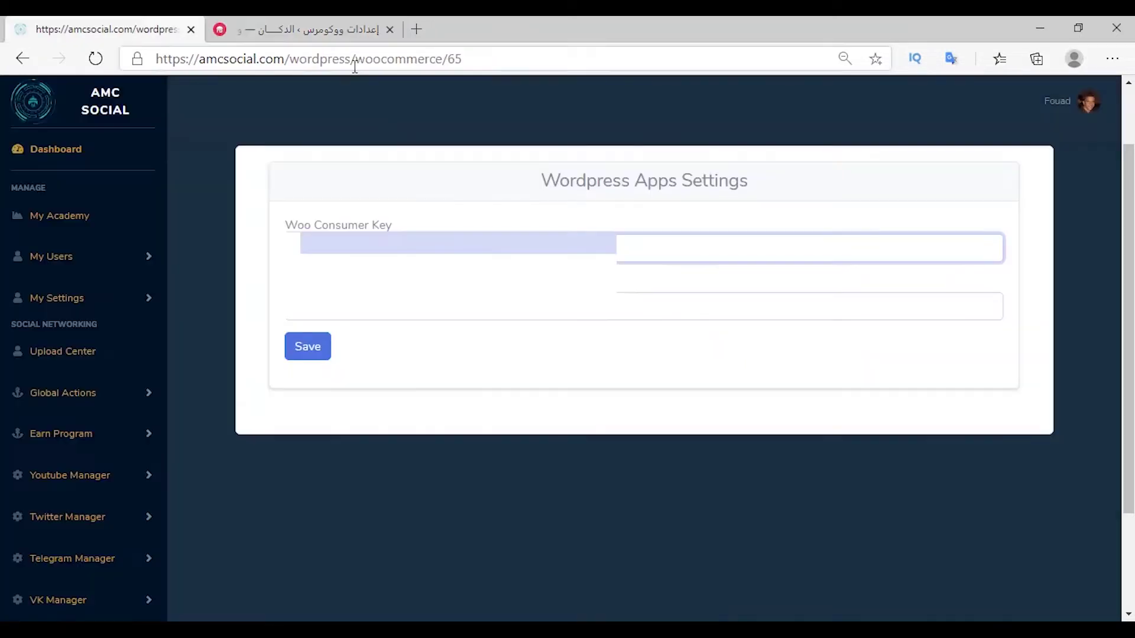
click(321, 24)
click(393, 459)
click(107, 29)
click(307, 362)
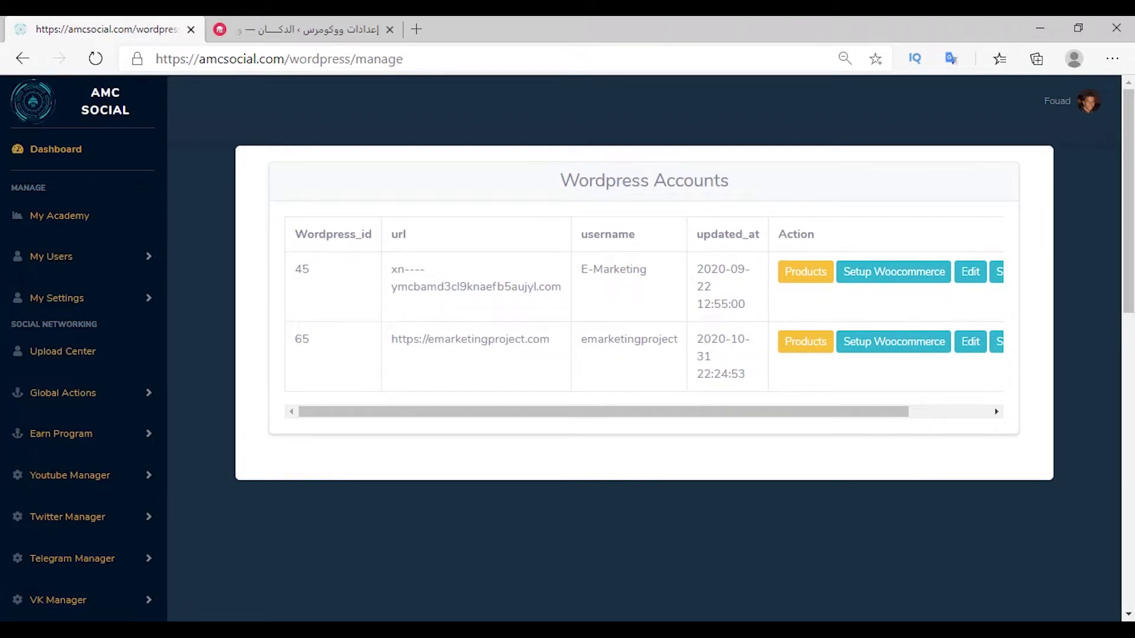
Post 'test post' with message 'test message' to emarketingproject.com from Make Post
scroll(53, 414, down, 10)
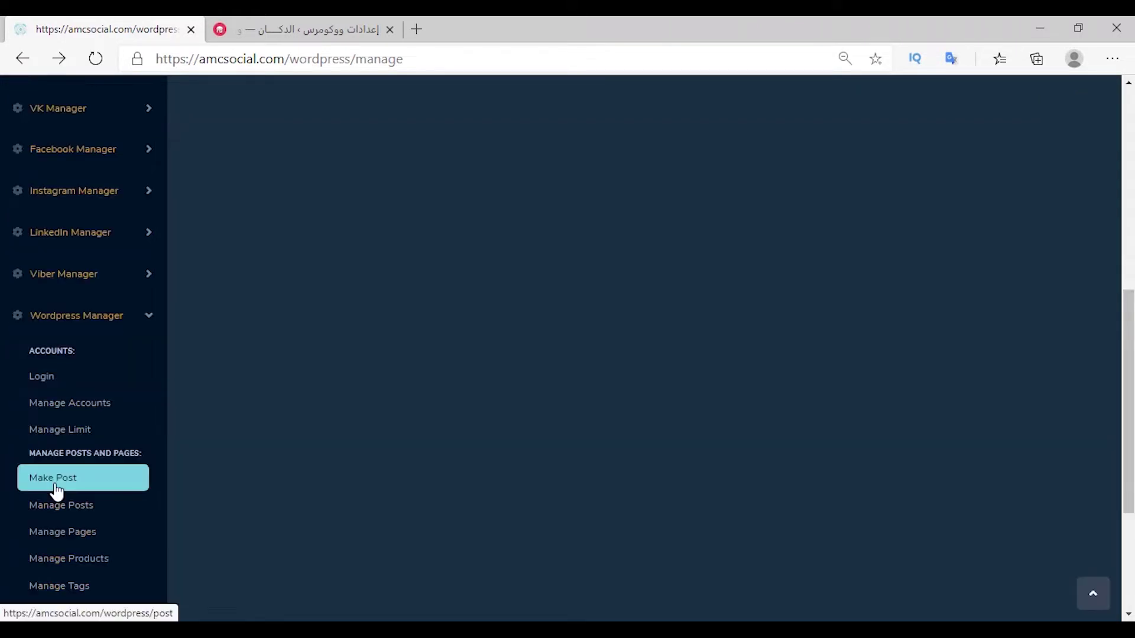
click(52, 477)
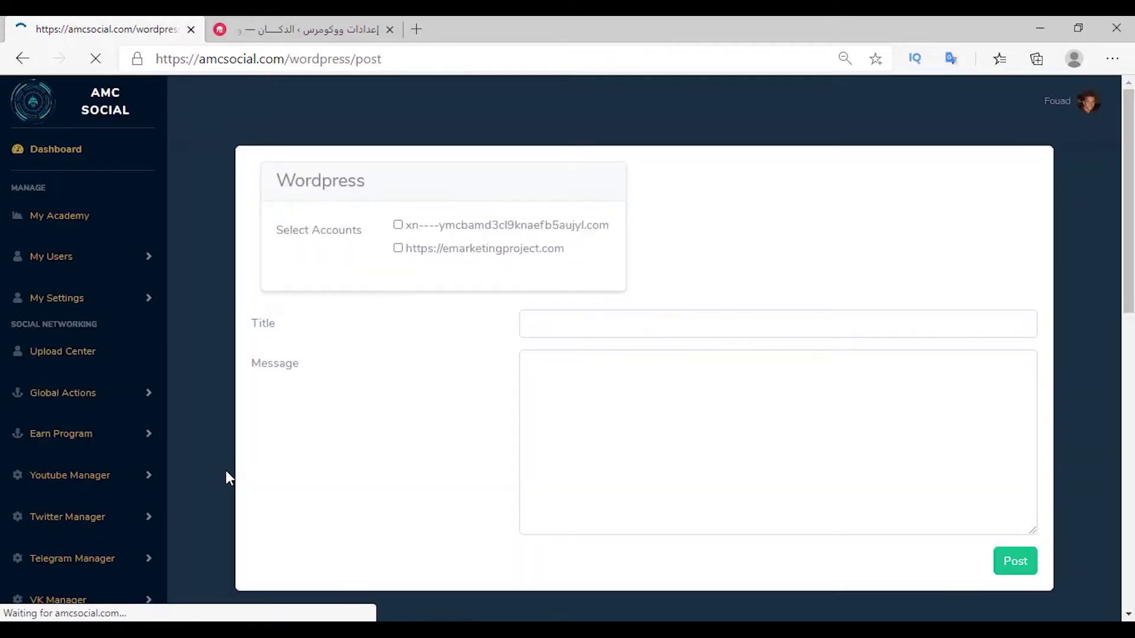
click(455, 249)
click(547, 329)
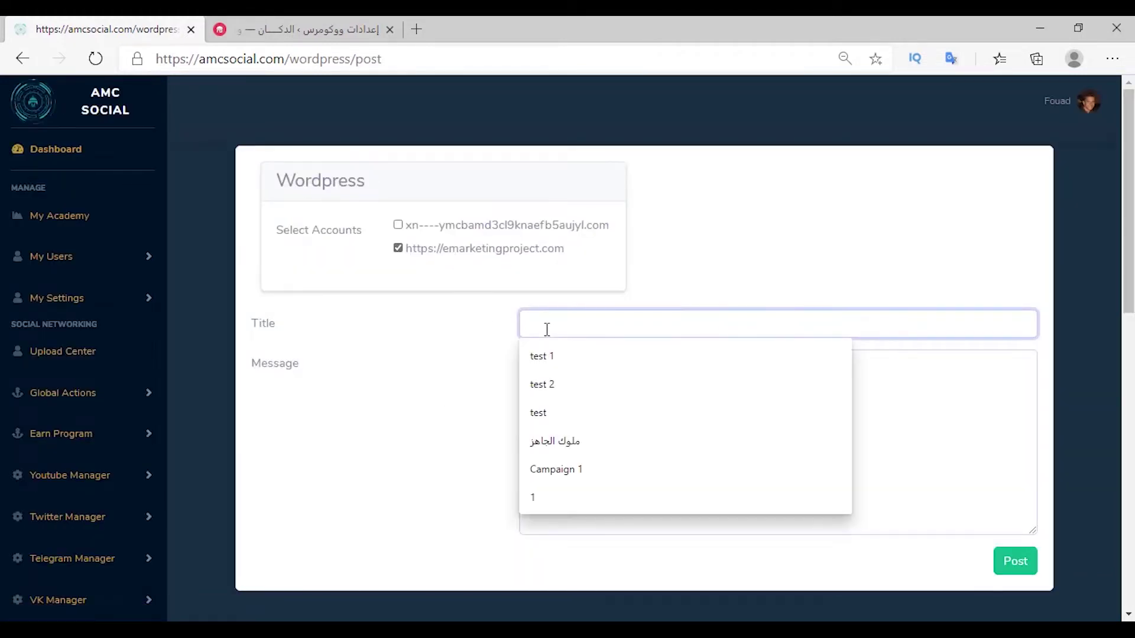
text(test post)
click(590, 402)
text(test message)
click(1013, 570)
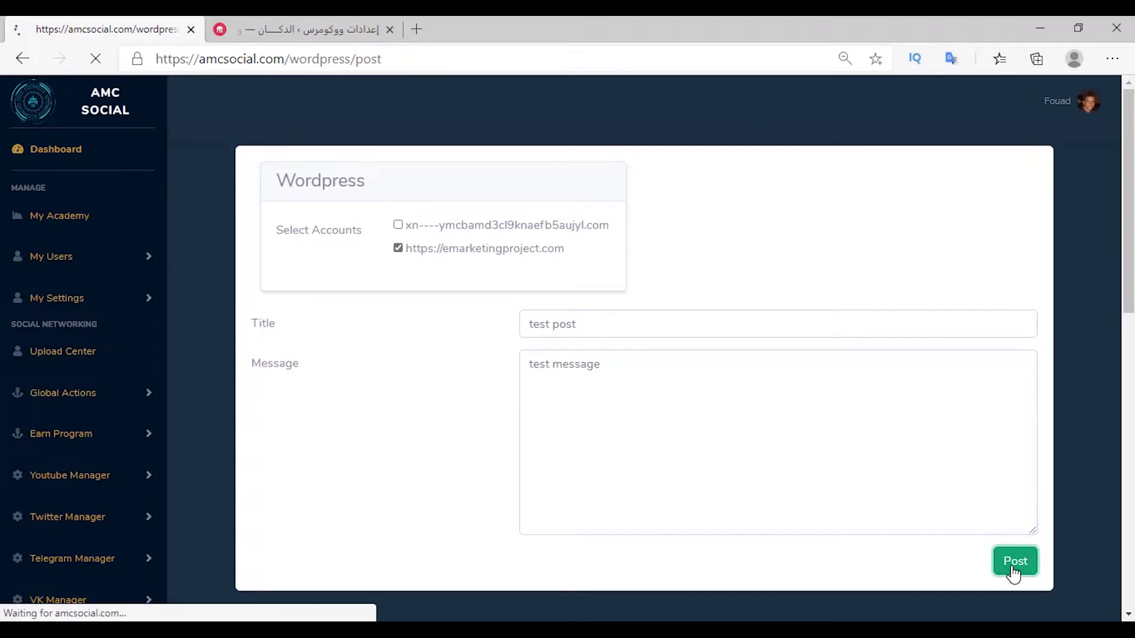
Check the publishing status of the new test post row
double_click(305, 386)
drag(476, 387, 643, 398)
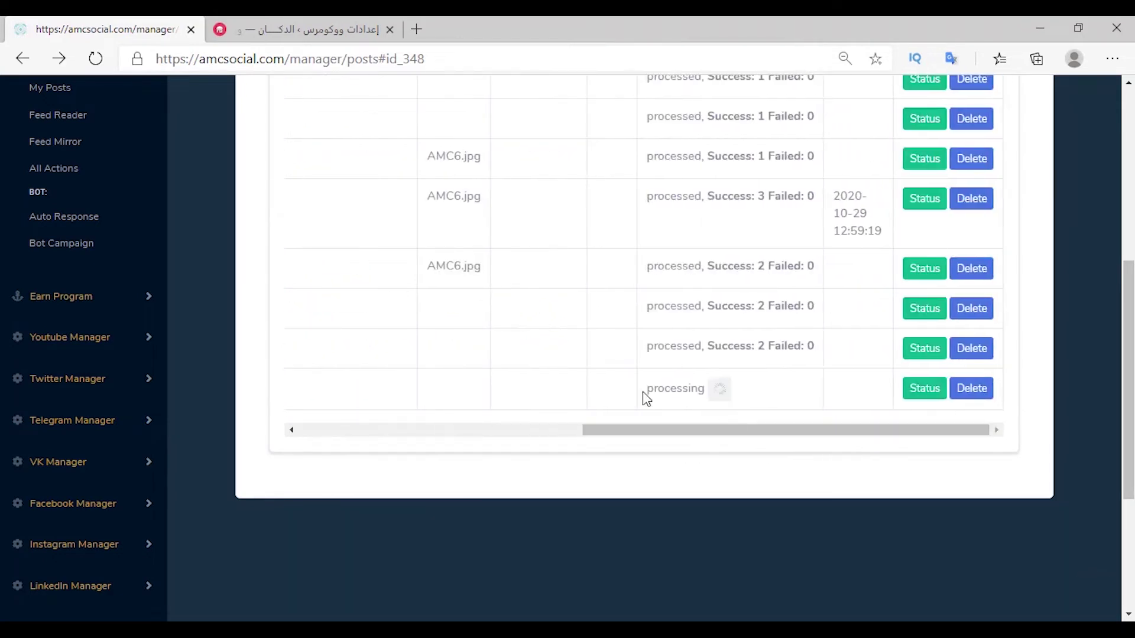
click(924, 392)
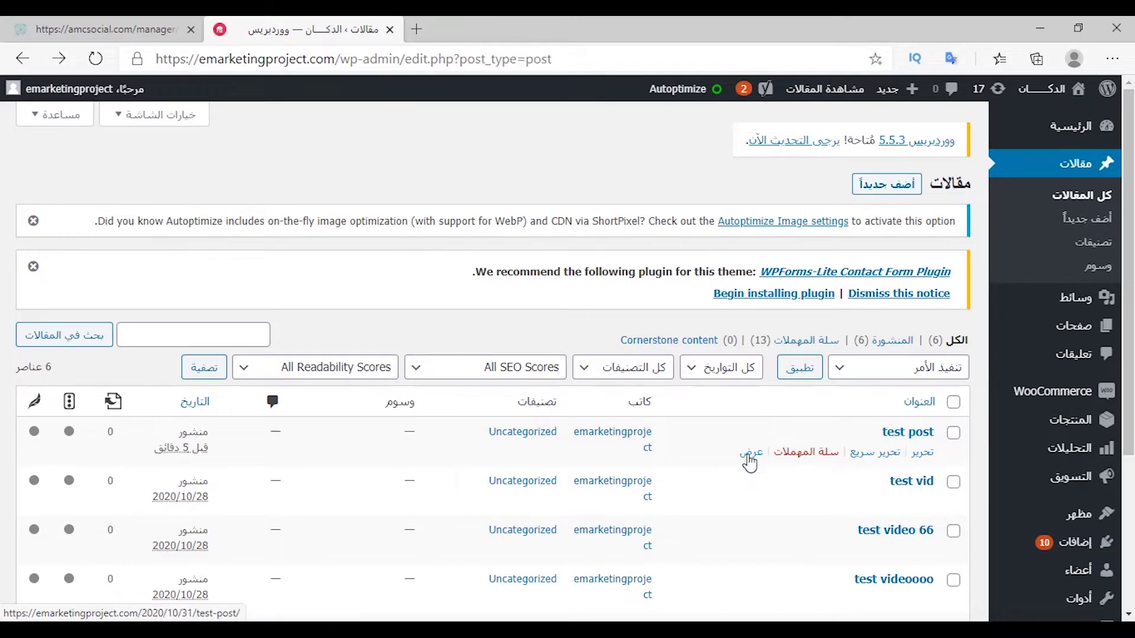
Confirm the live test post shows 'test message', then open Wordpress Manager > Manage Posts
click(749, 458)
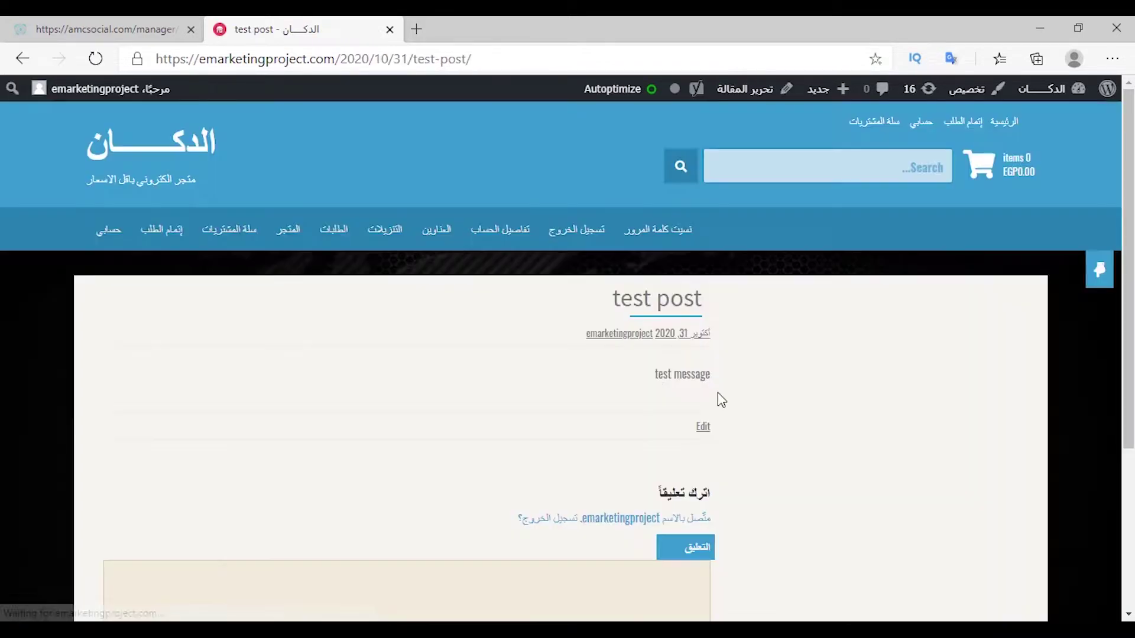
triple_click(682, 376)
click(665, 379)
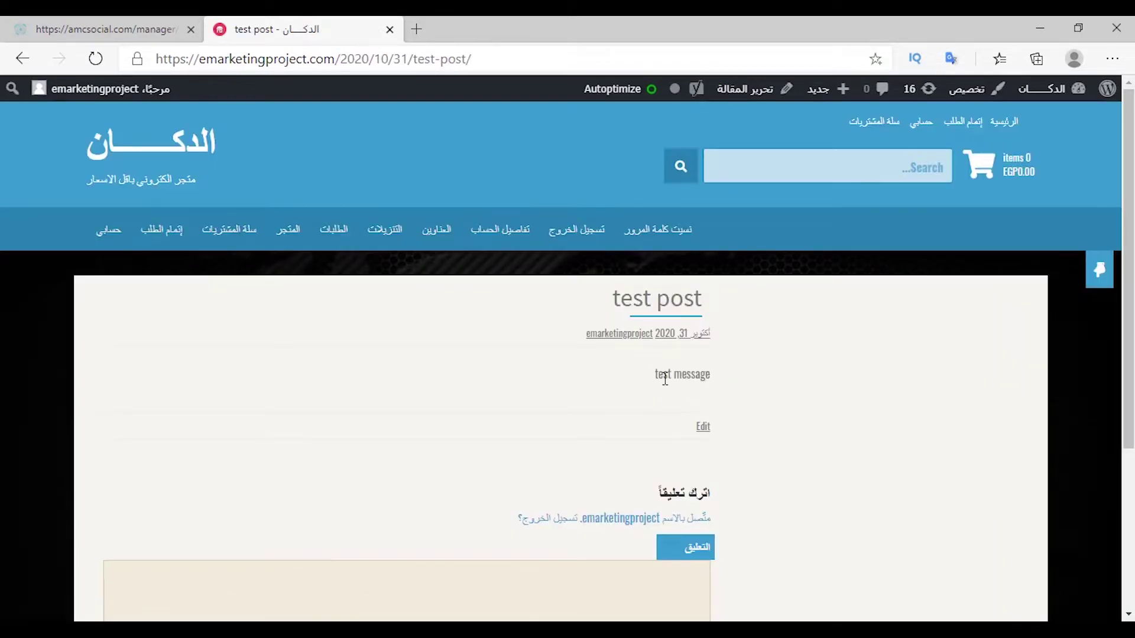
key(ctrl+Tab)
click(61, 439)
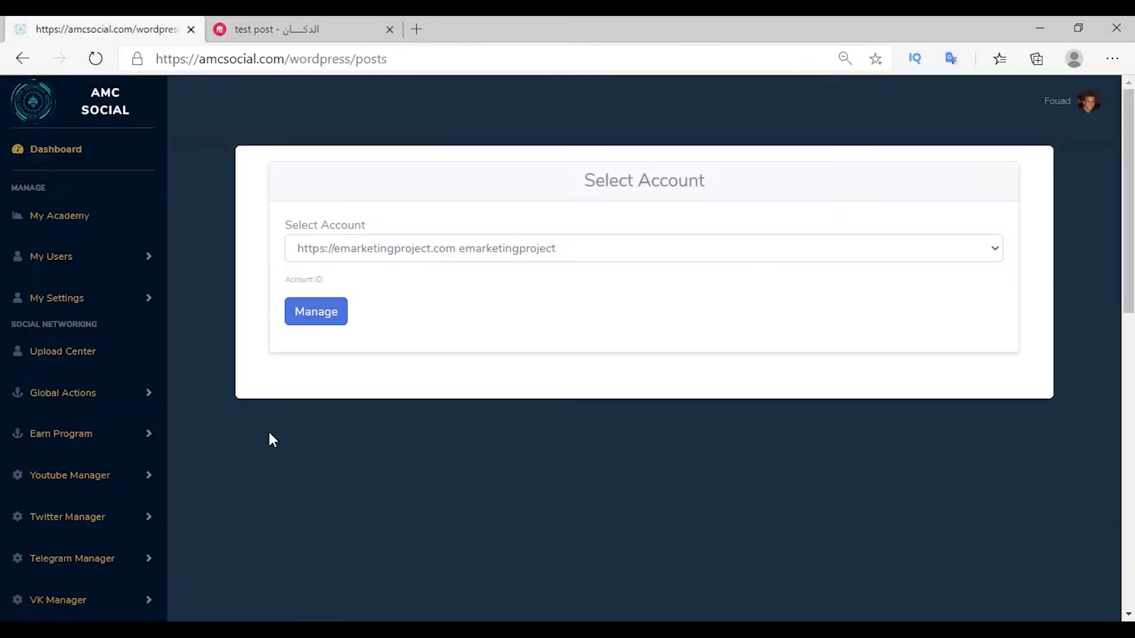
Load emarketingproject.com's posts and delete the test post with id 3189
click(323, 315)
click(329, 242)
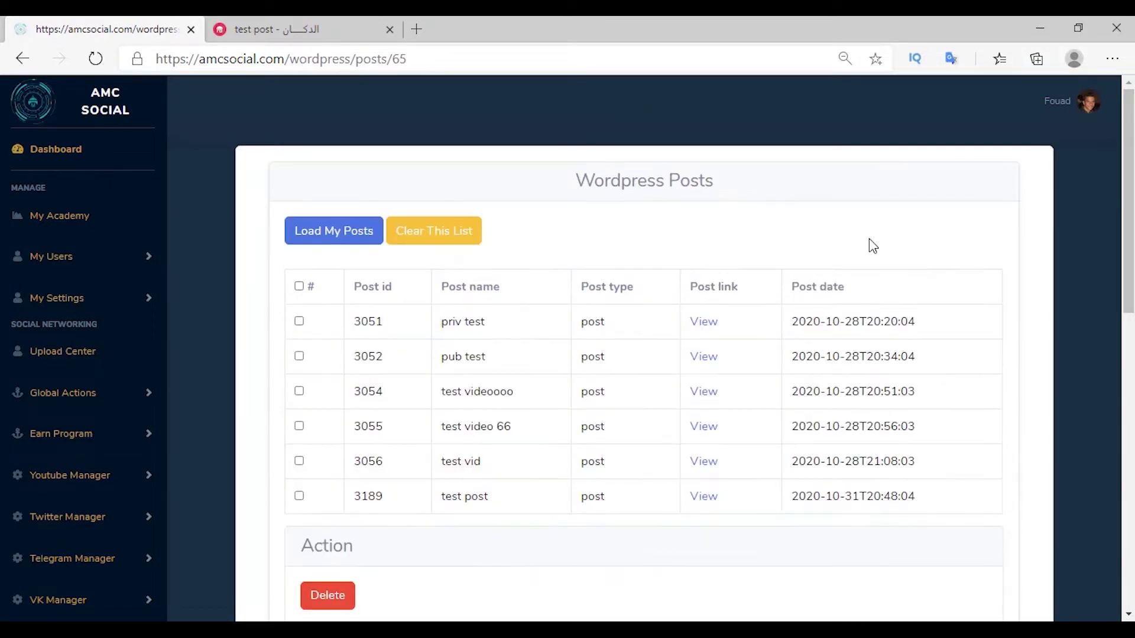
scroll(613, 296, down, 2)
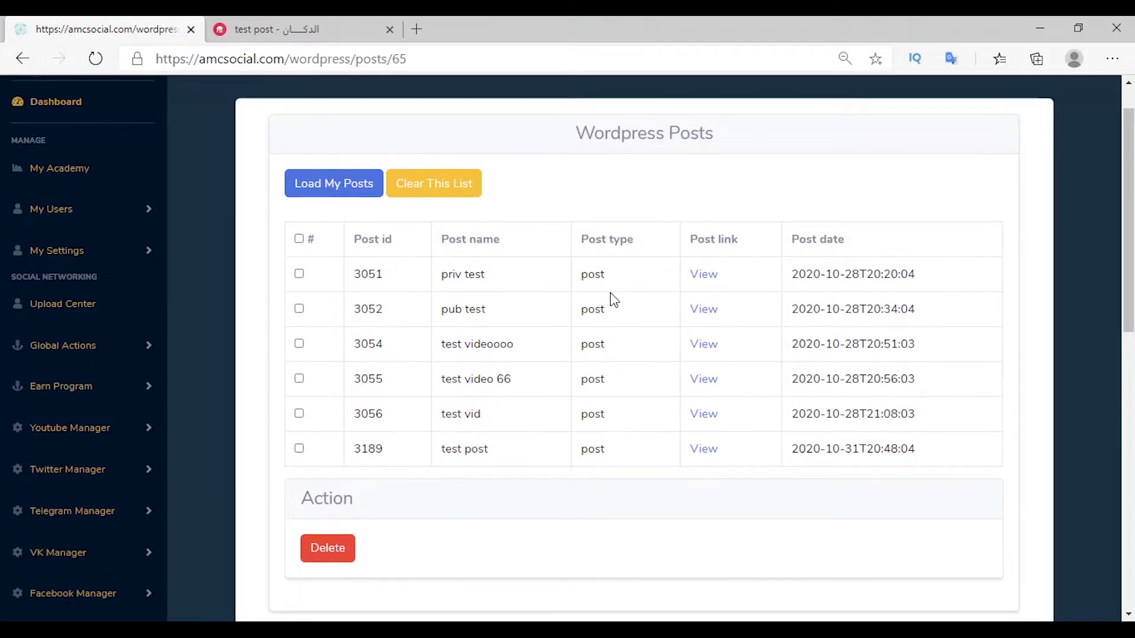
click(299, 413)
click(328, 514)
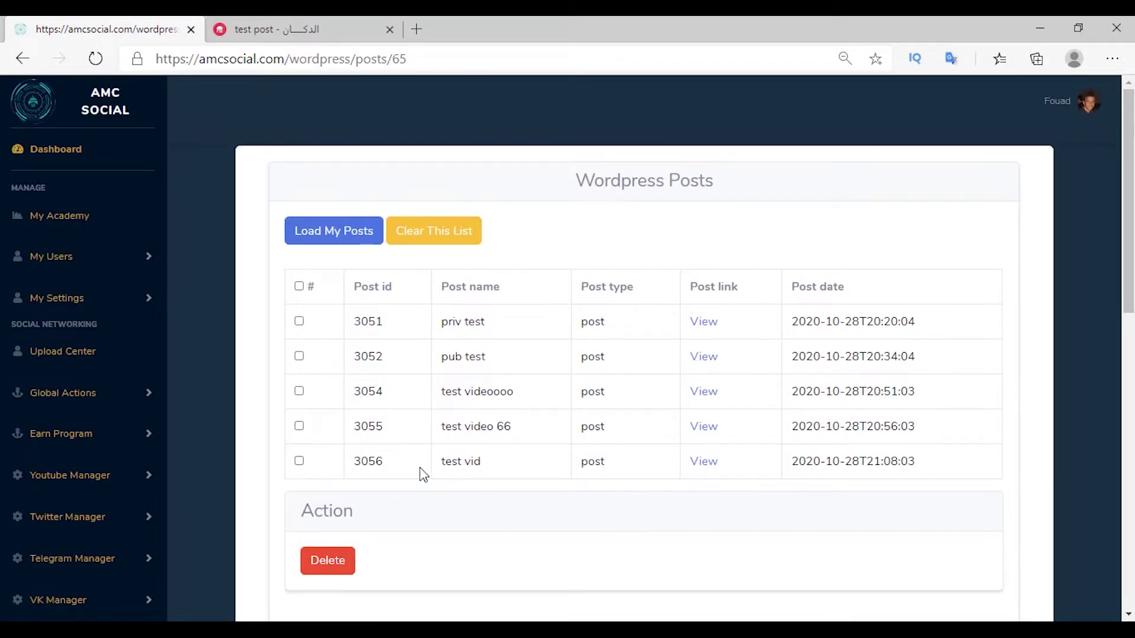
click(693, 468)
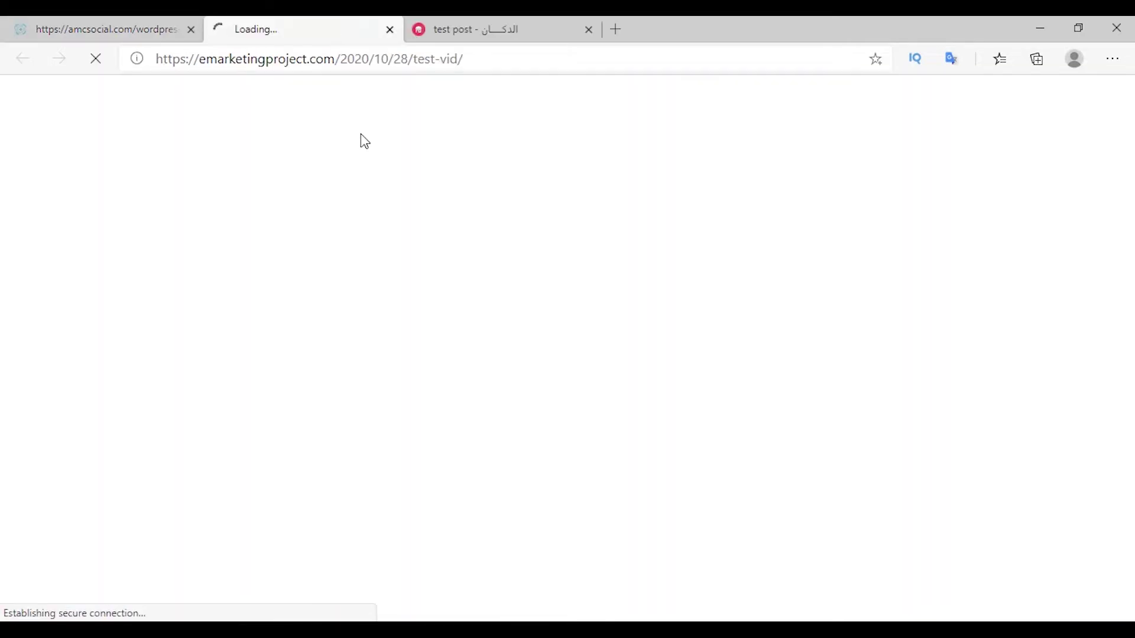
click(390, 30)
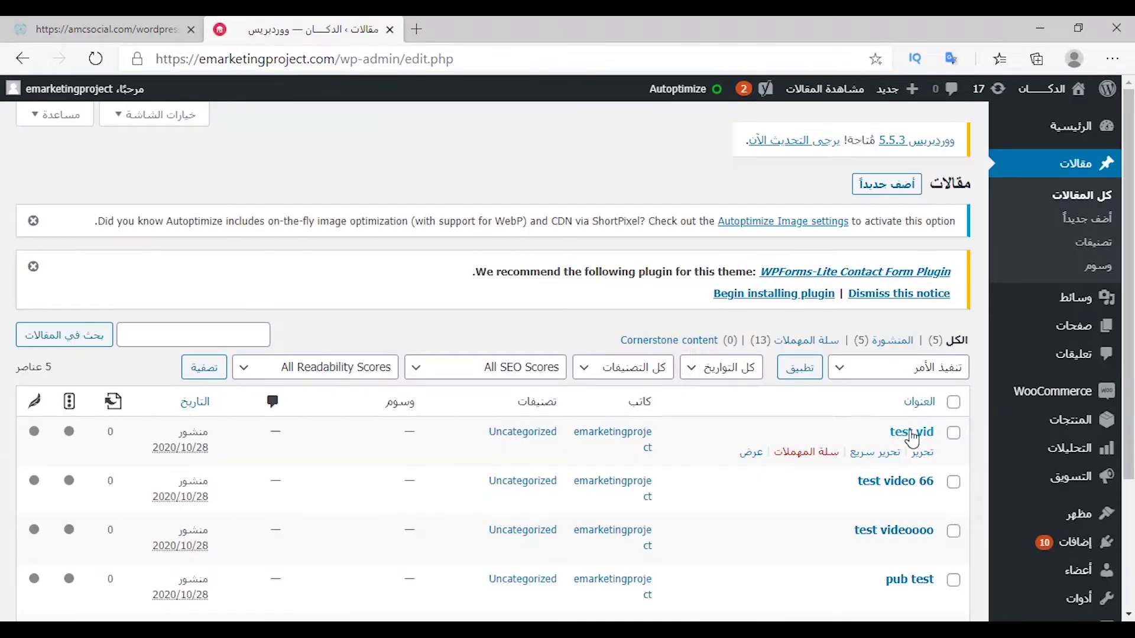
key(ctrl+shift+Tab)
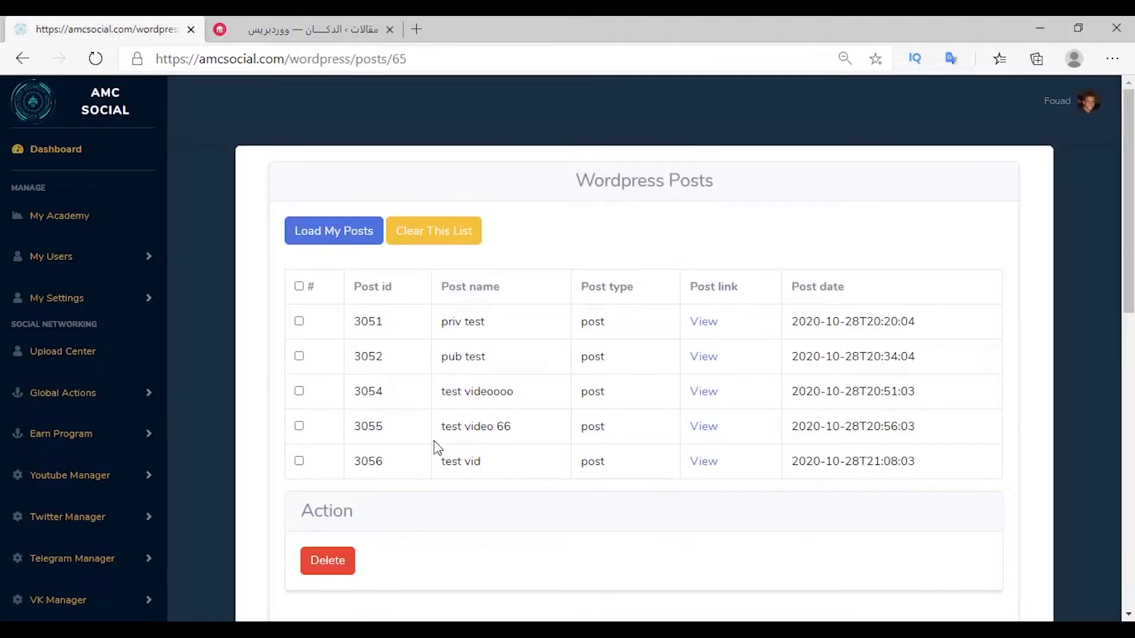
scroll(71, 380, down, 9)
Load the emarketingproject site's pages in Manage Pages and mark test page 1 for deletion
click(51, 381)
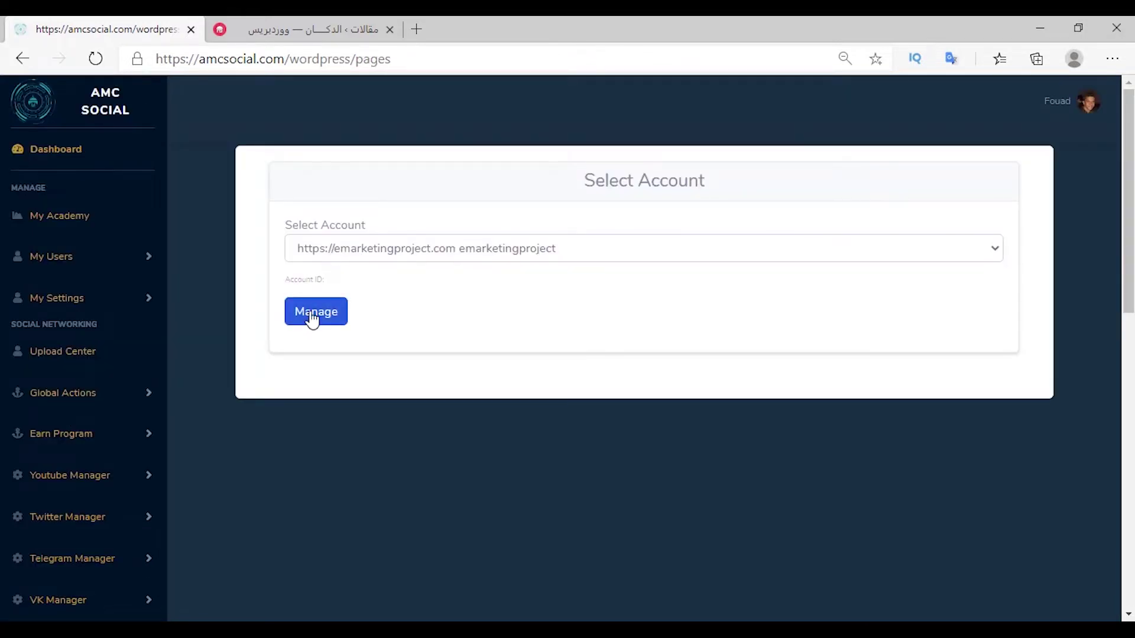
click(311, 316)
click(335, 237)
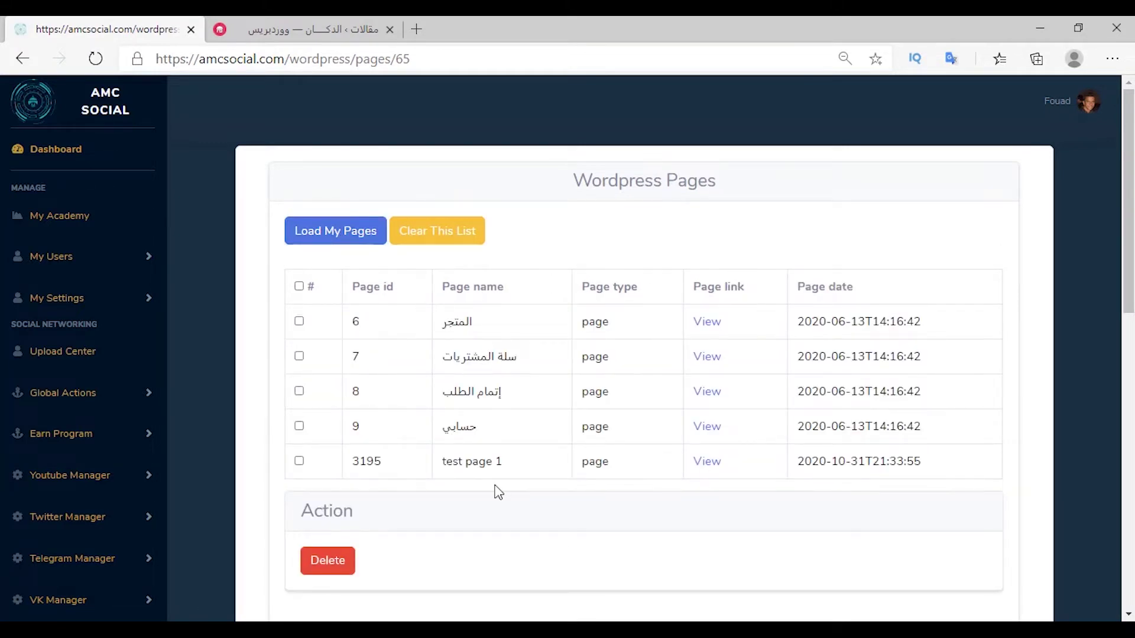
click(299, 461)
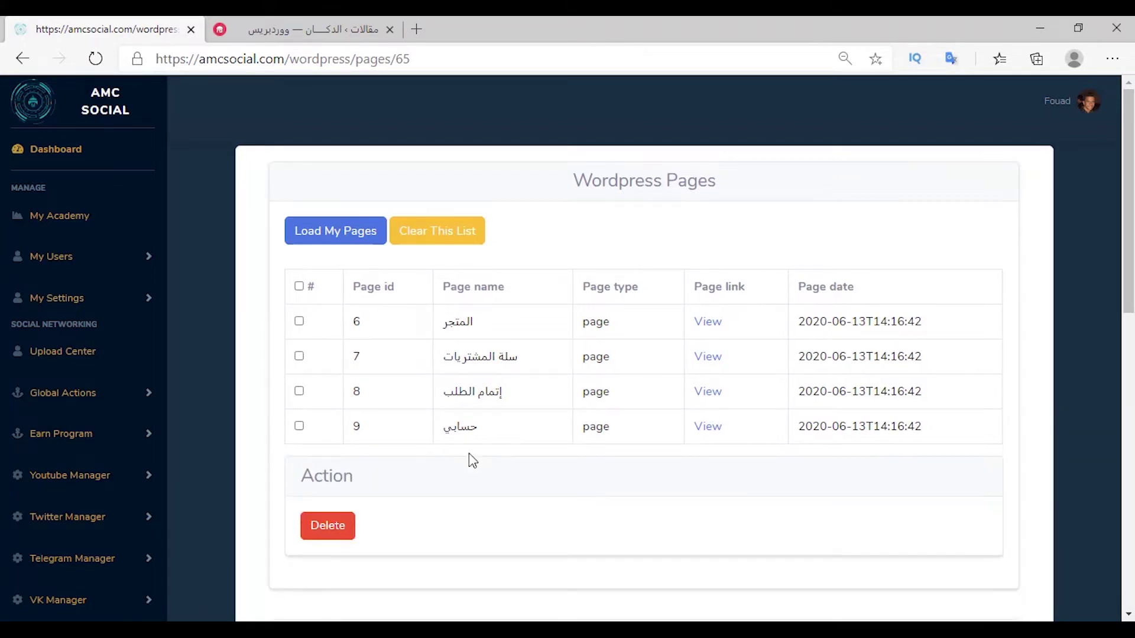
Verify in the WordPress admin pages list that test page 1 is gone
click(707, 427)
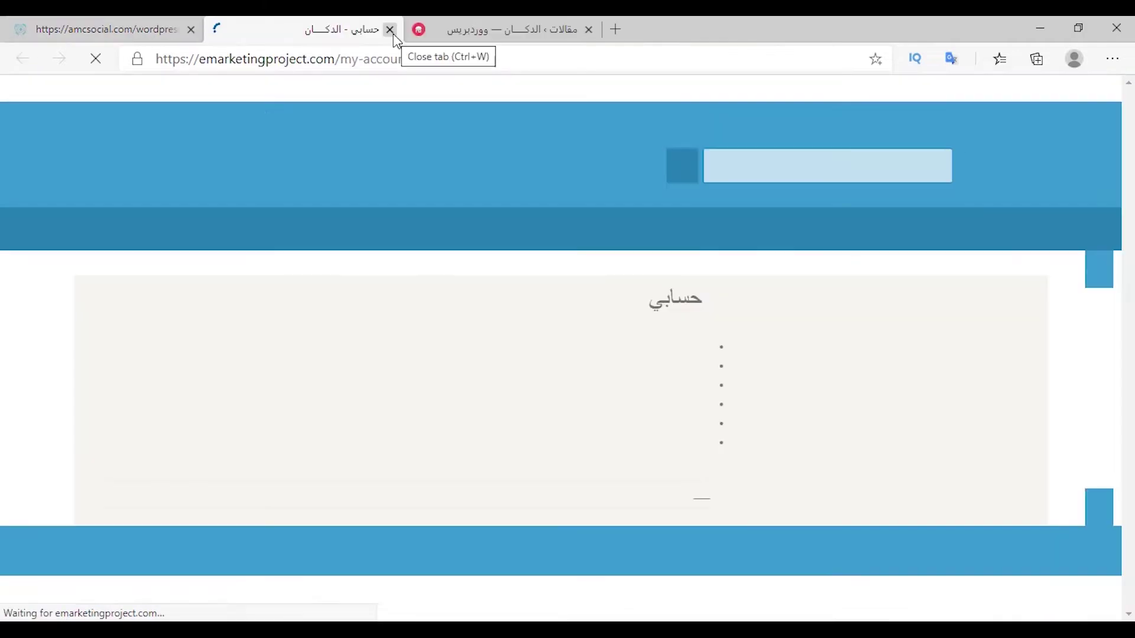
click(386, 29)
click(331, 29)
mouse_move(1074, 334)
scroll(887, 354, down, 5)
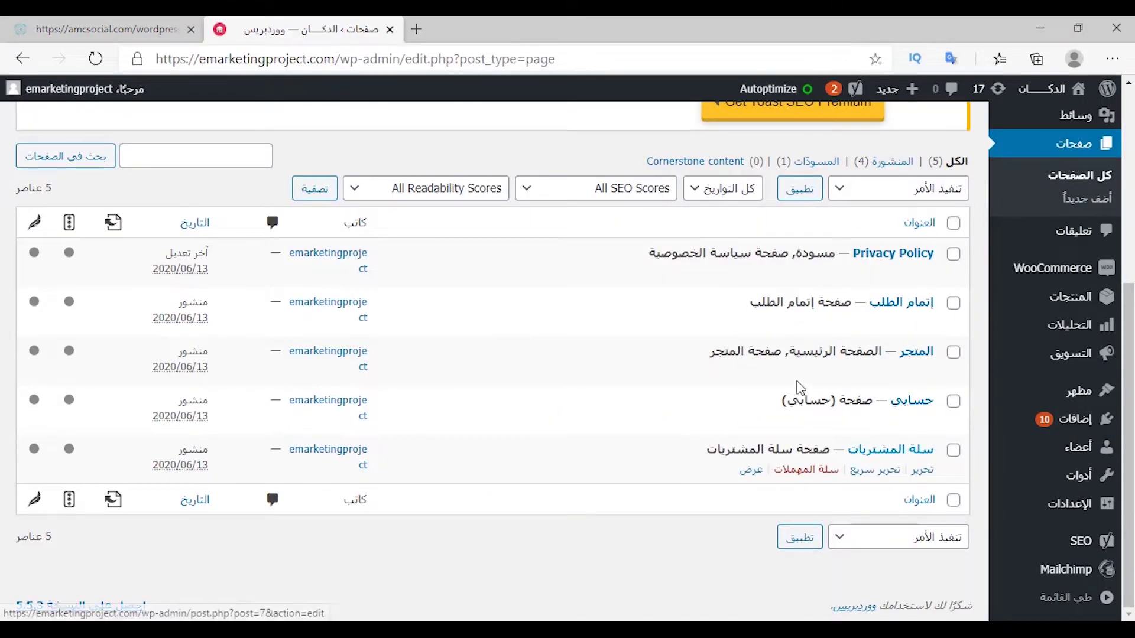
Clear the loaded pages list in AMC Social
key(ctrl+Tab)
click(333, 235)
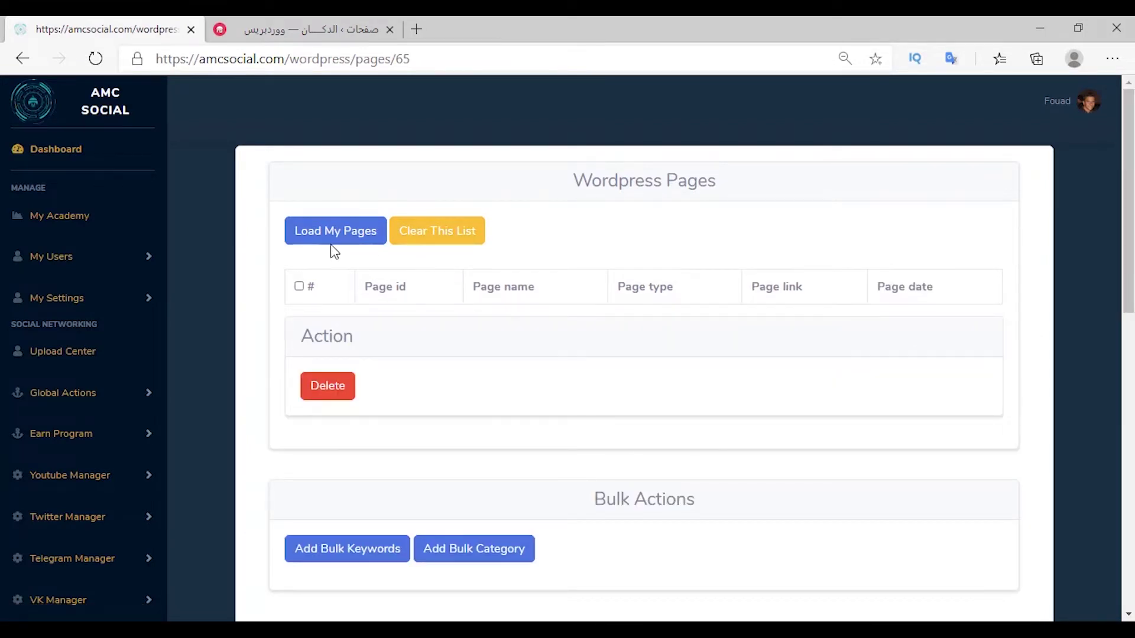
scroll(50, 489, down, 10)
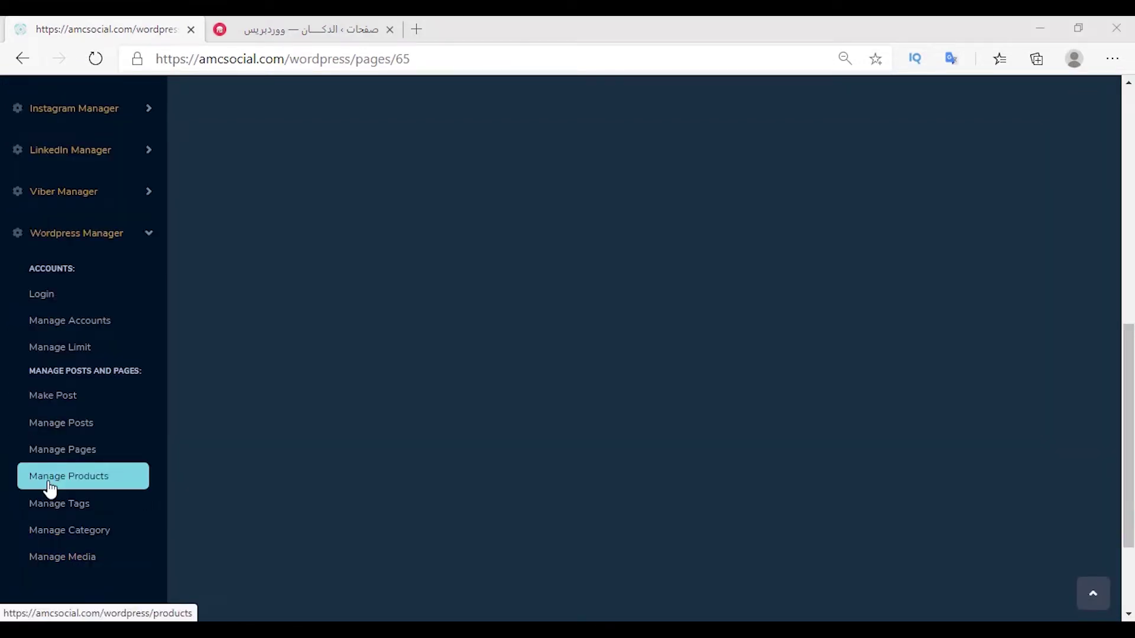
Open Manage Products and manage products for the emarketingproject account
click(50, 490)
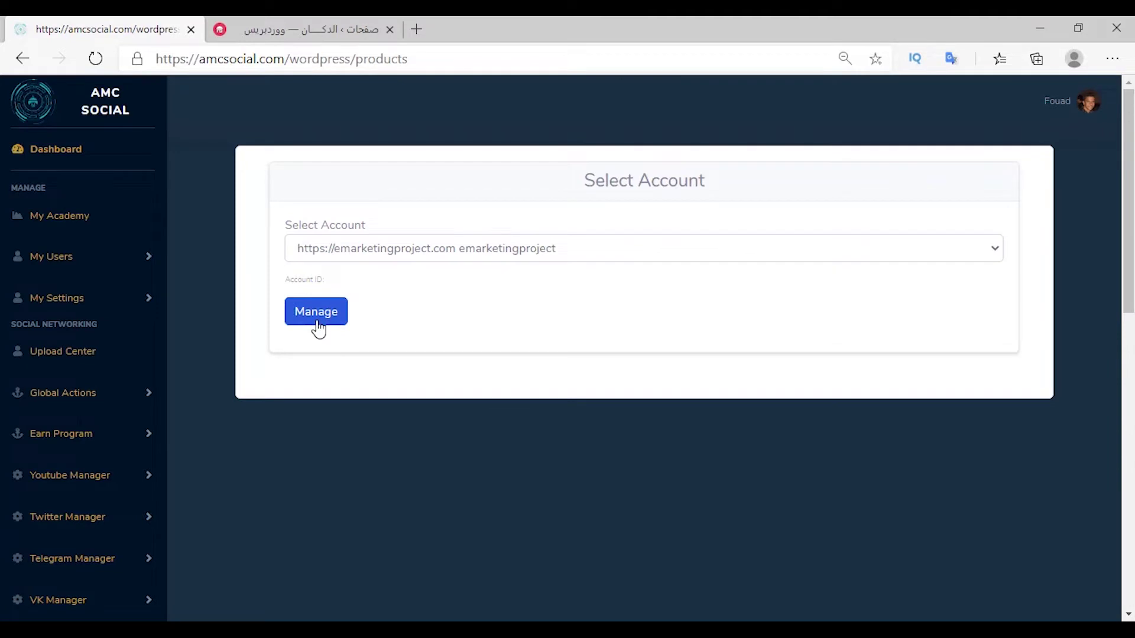
click(317, 312)
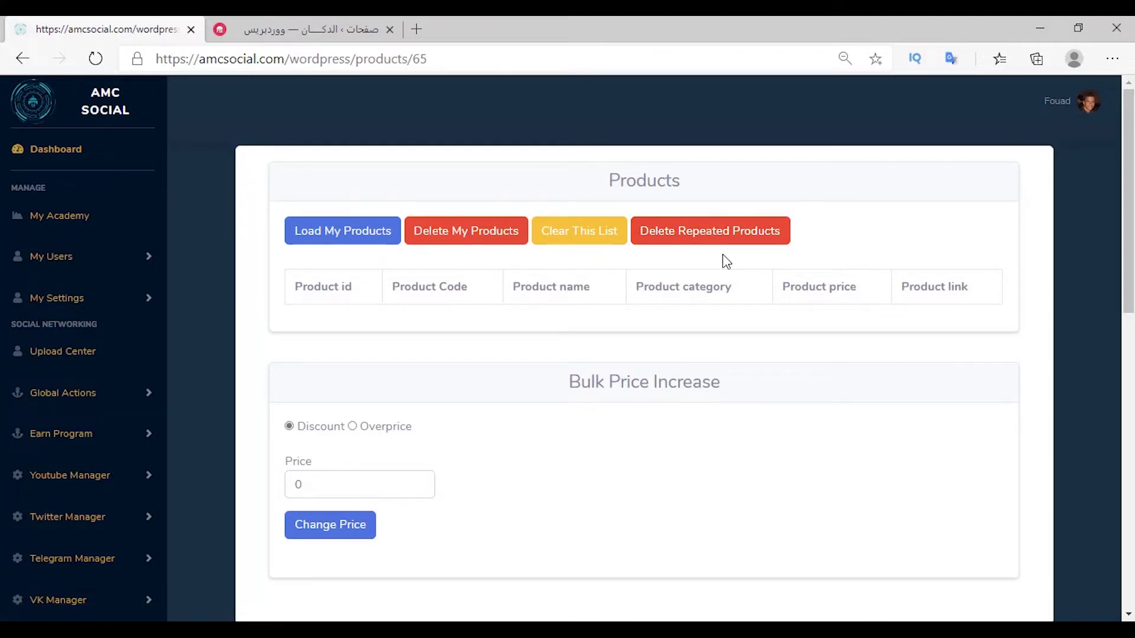
Load the site's Bags products and open the first product's store page in another tab
click(331, 239)
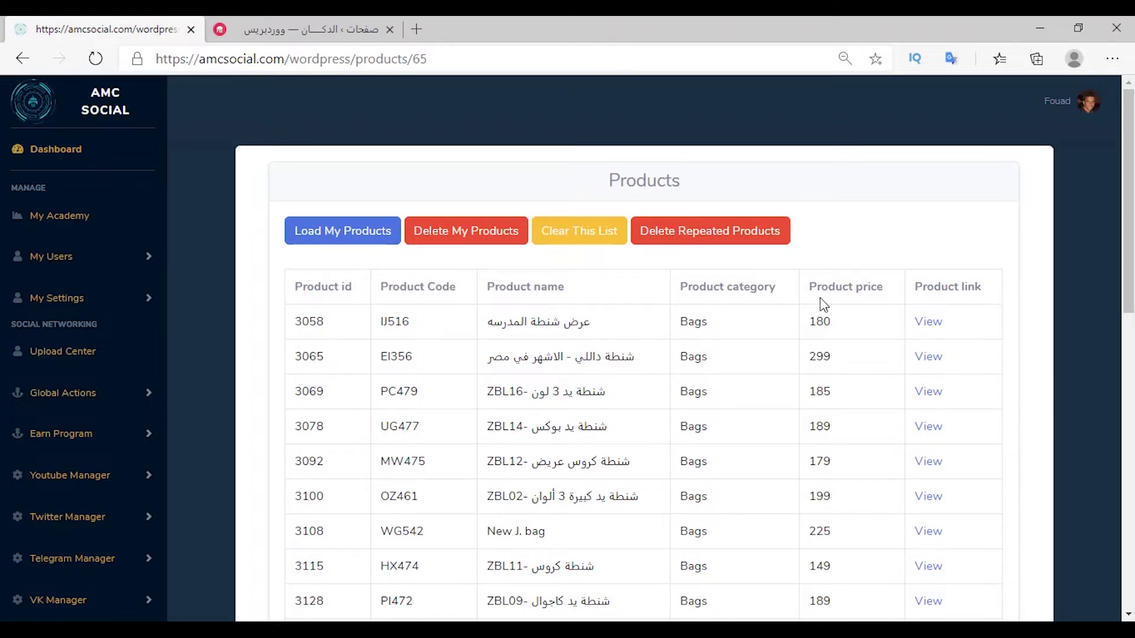
click(929, 321)
click(118, 29)
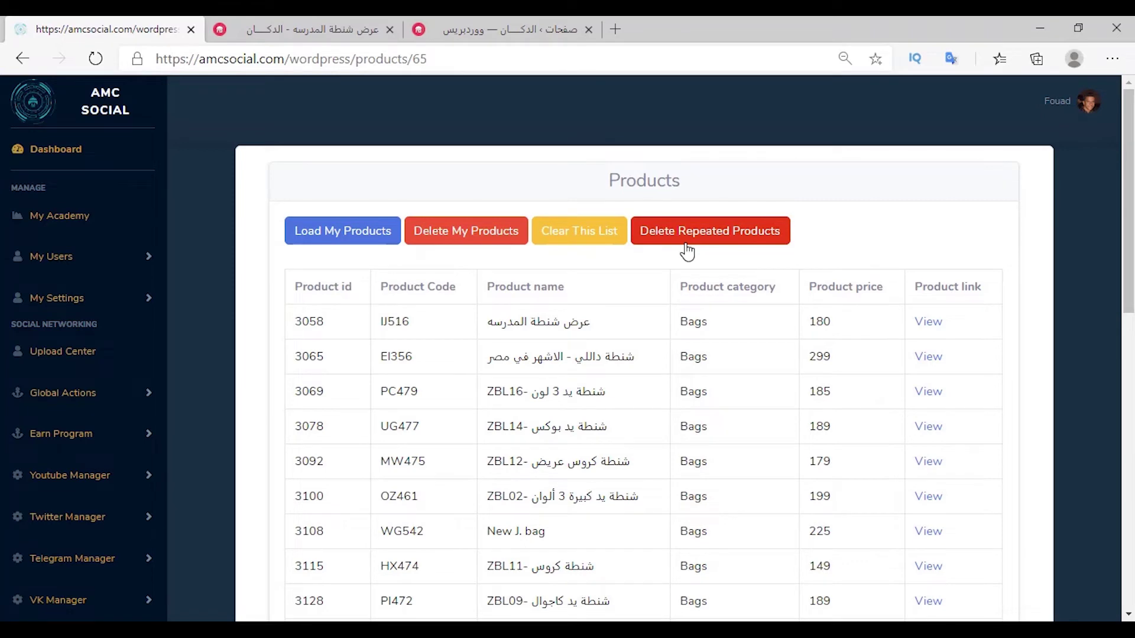
Review the loaded product list, checking the first product's name and its price of 180
scroll(608, 406, down, 7)
drag(593, 474, 479, 481)
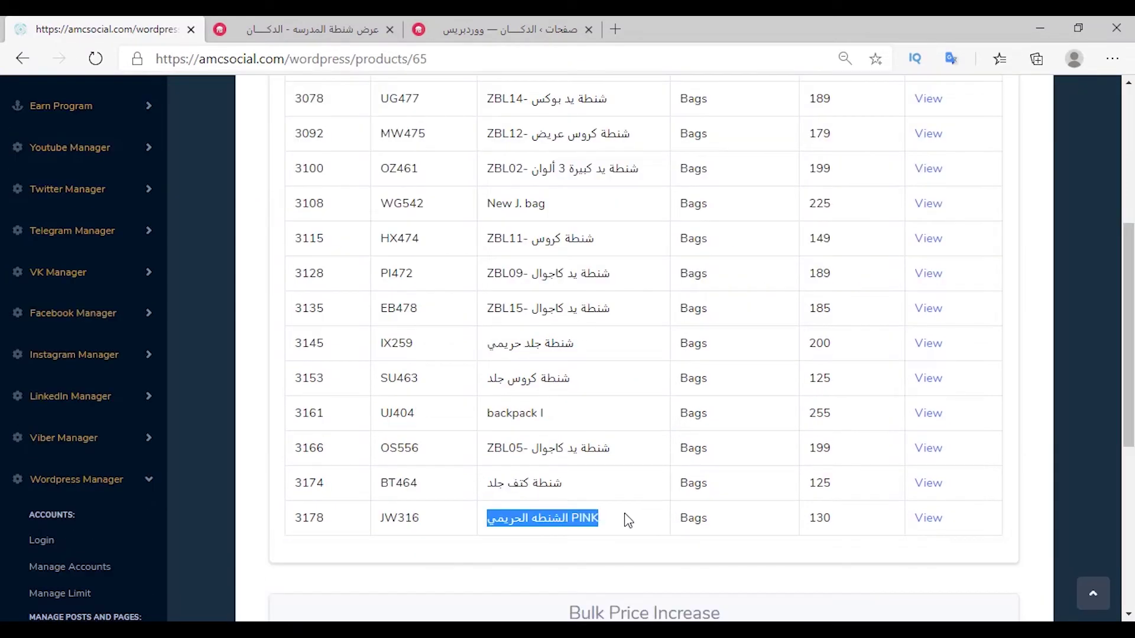
click(631, 520)
scroll(662, 520, down, 4)
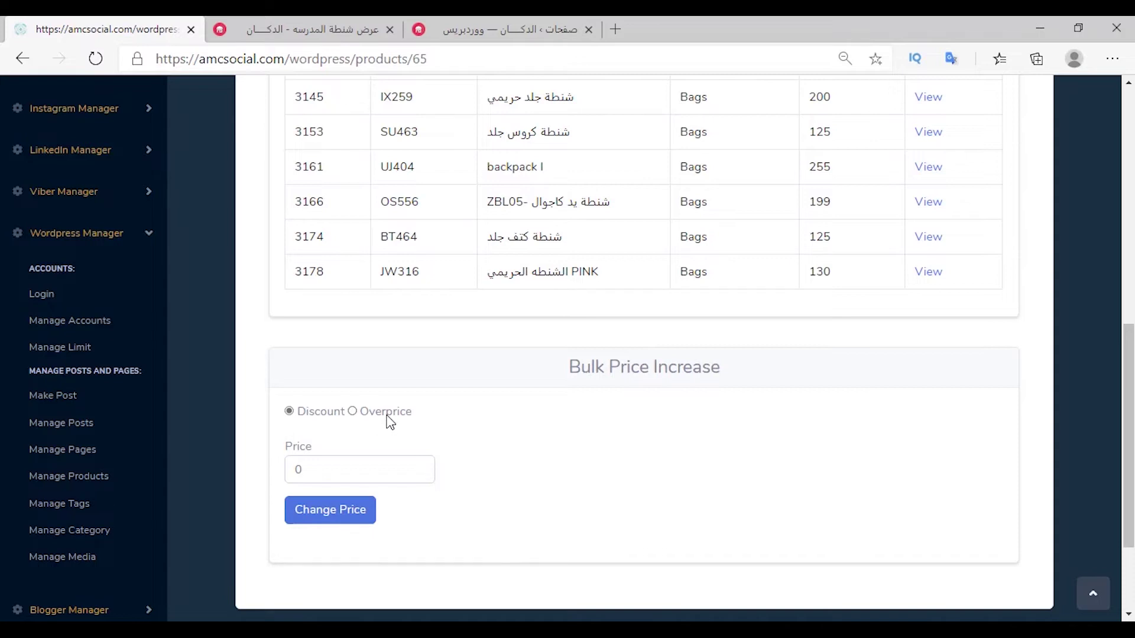
scroll(390, 421, up, 7)
triple_click(608, 159)
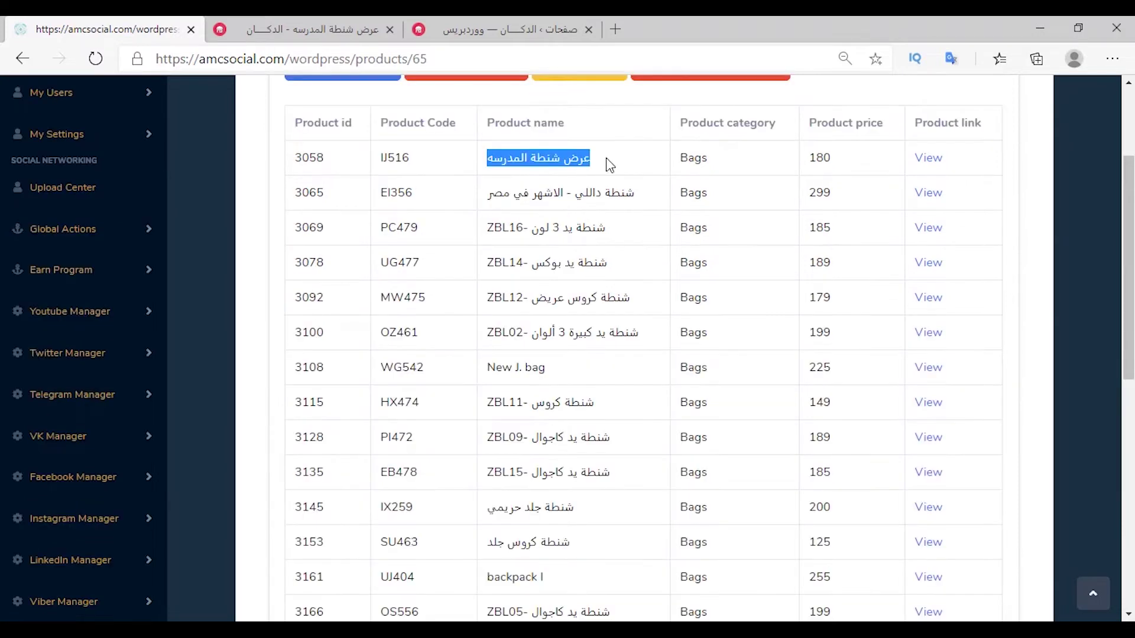
click(635, 188)
double_click(819, 158)
click(845, 195)
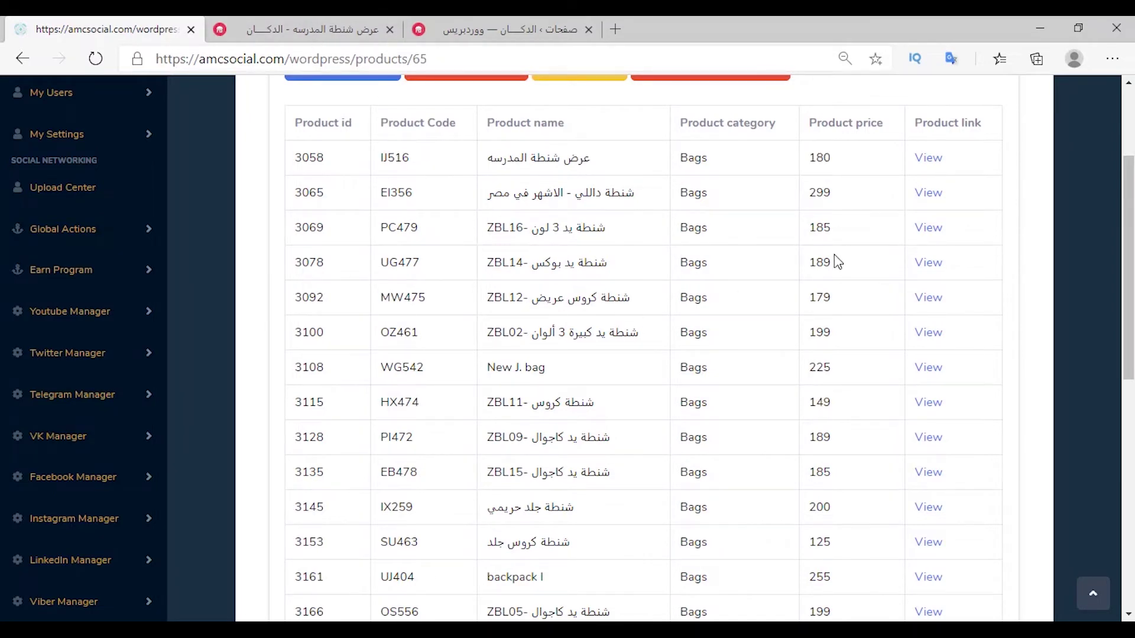
scroll(621, 343, down, 7)
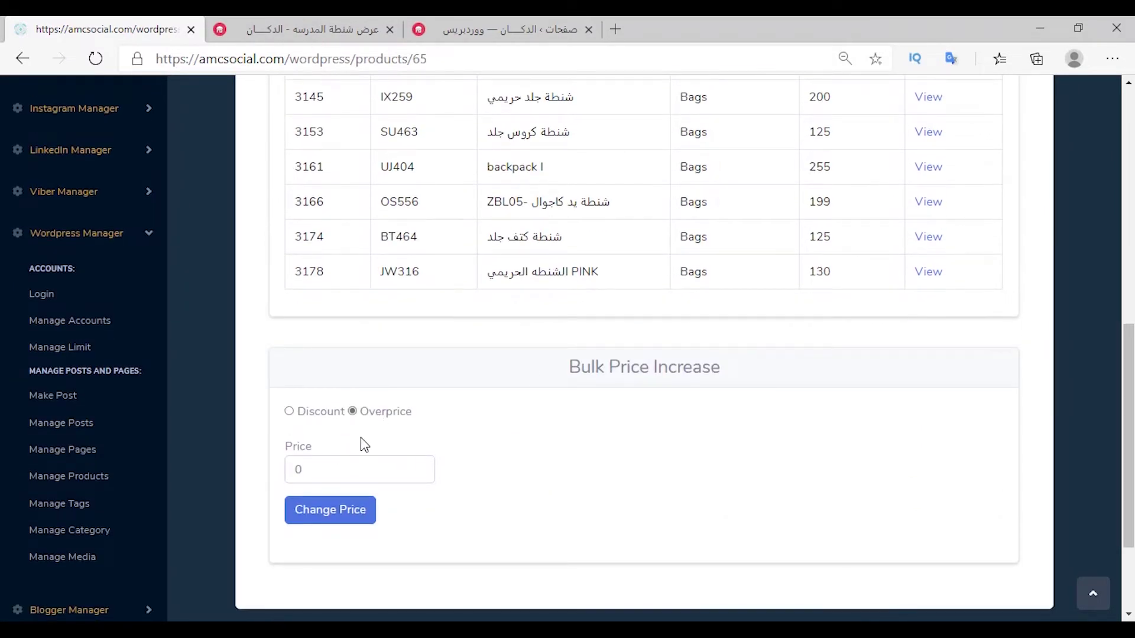
Apply a bulk Overprice increase of 20 to every product's price
double_click(320, 470)
text(20)
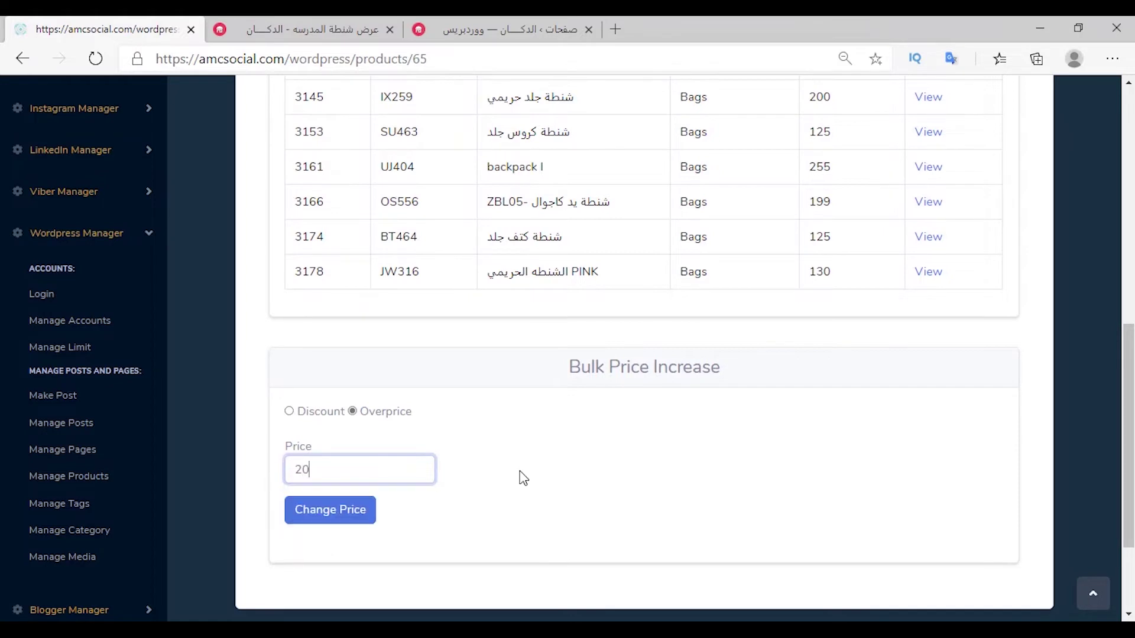
click(523, 477)
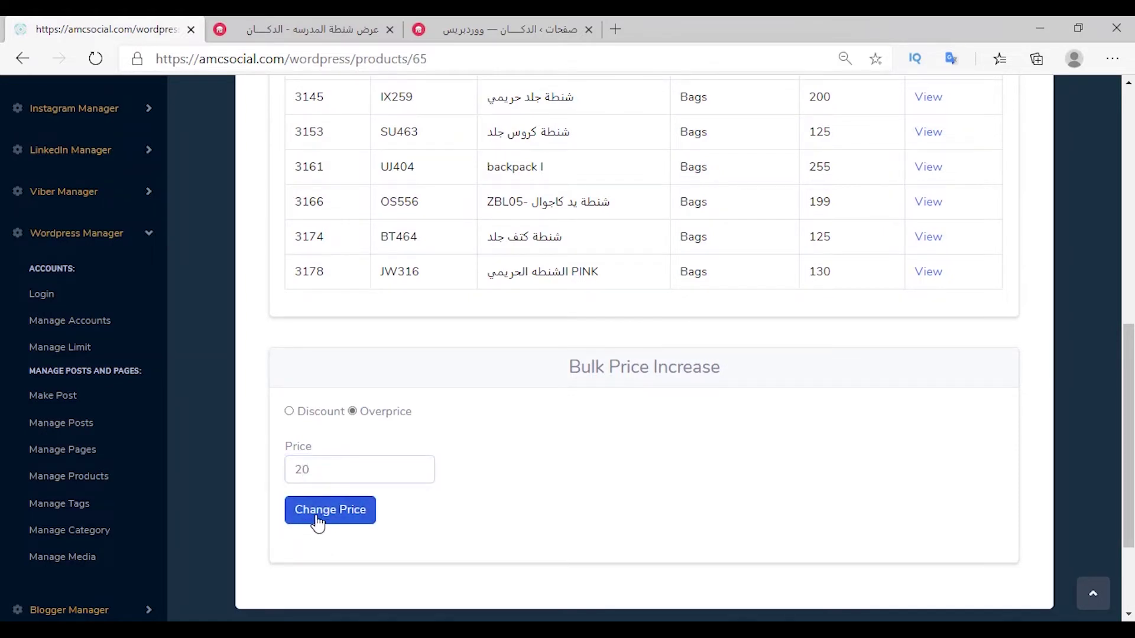
click(334, 517)
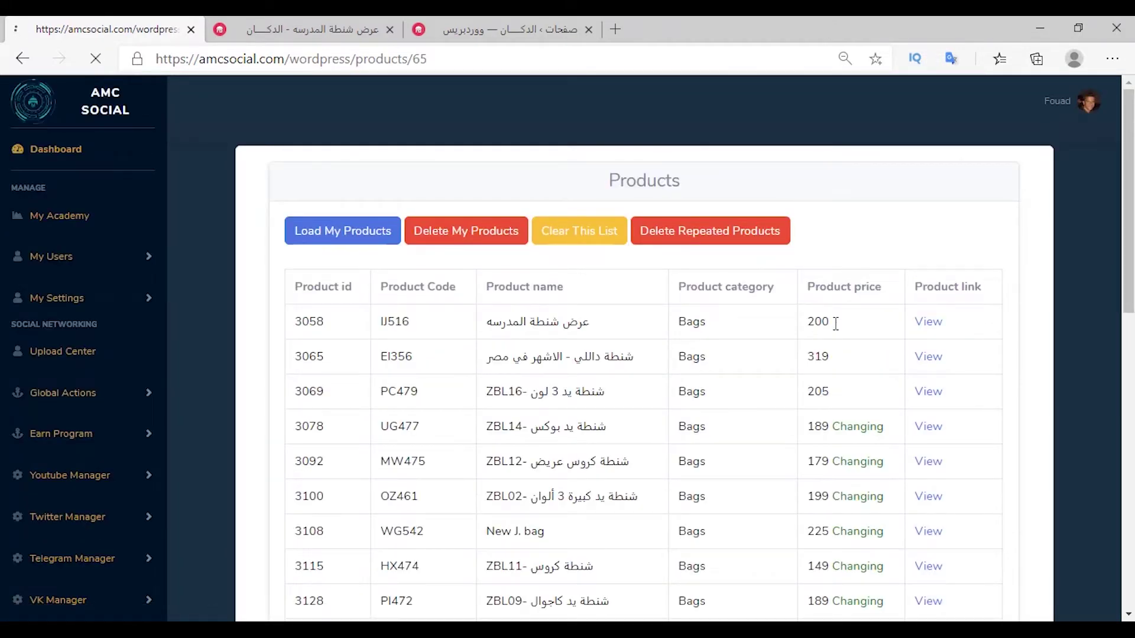
Reload the school-bag store page to confirm it now shows EGP200.00
click(264, 33)
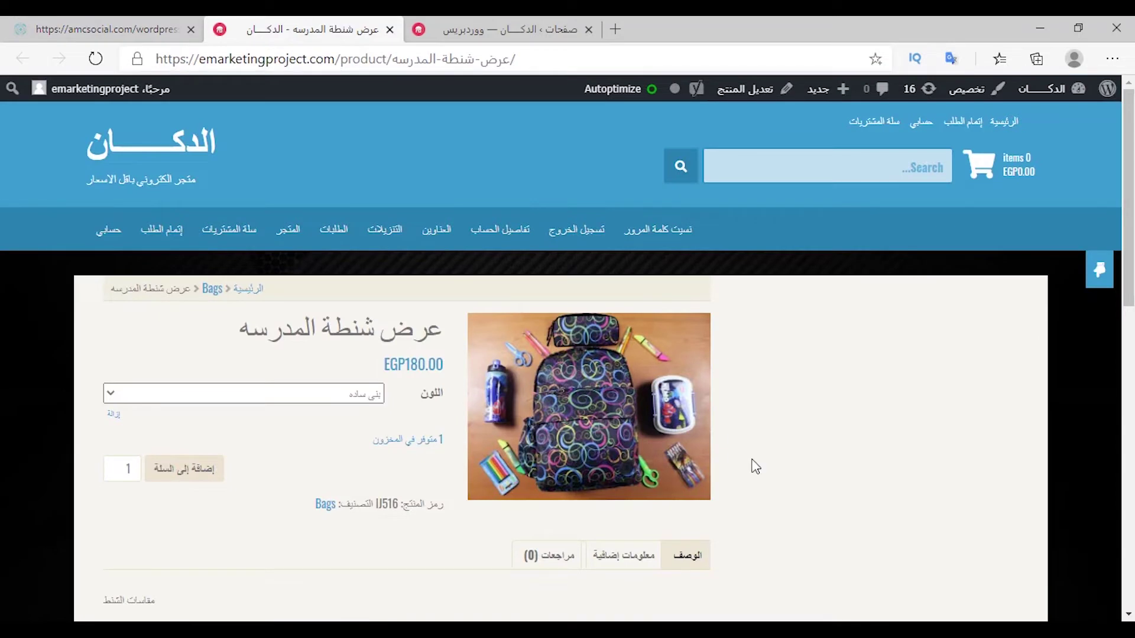
key(F5)
drag(387, 365, 444, 364)
click(457, 385)
key(ctrl+shift+Tab)
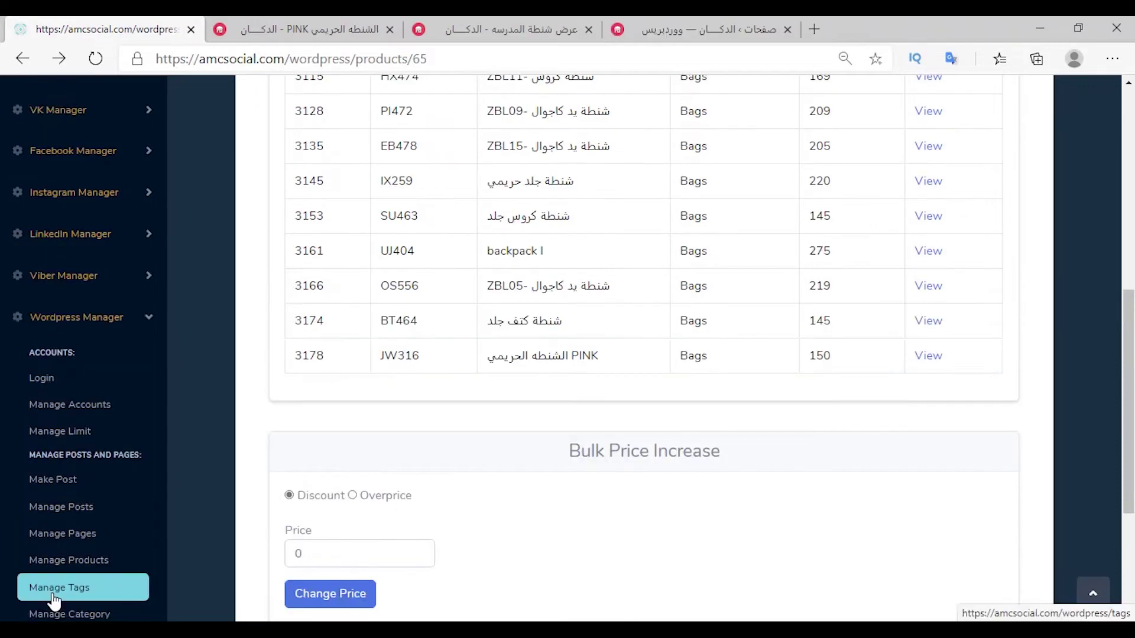
Load the site's WordPress tags and bulk-add tags tag1 through tag4
click(52, 600)
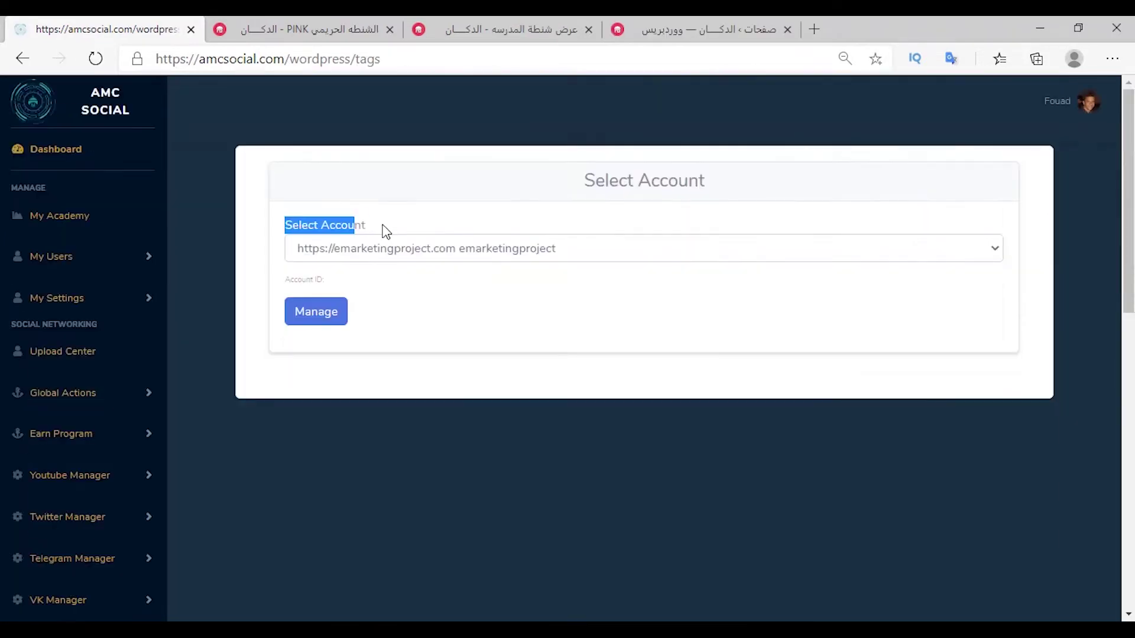
click(315, 312)
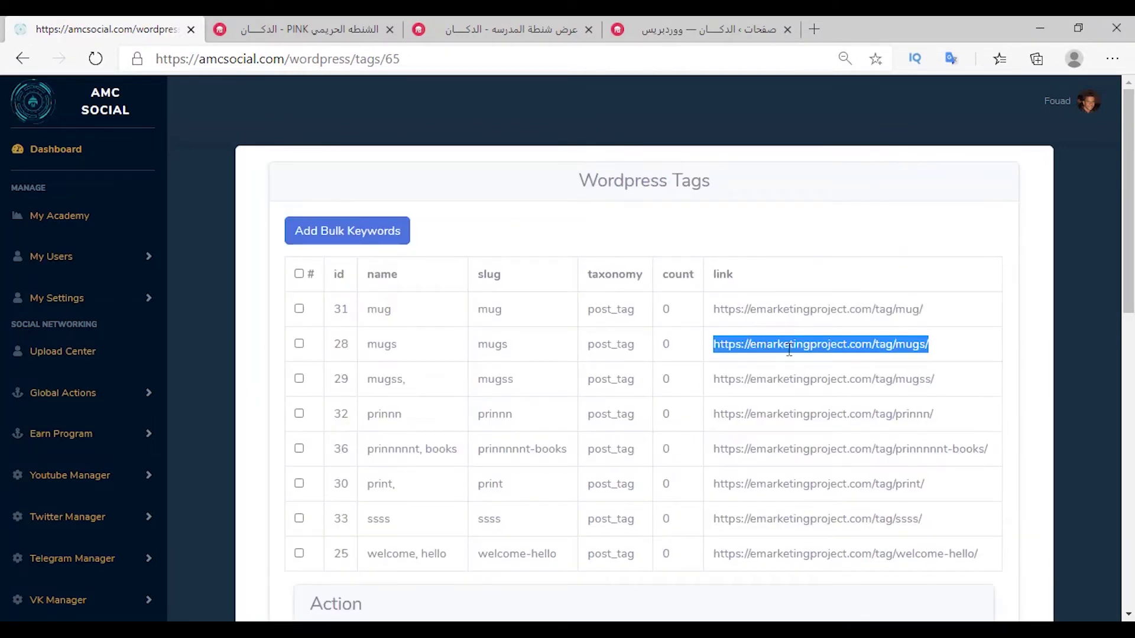
scroll(263, 222, down, 1)
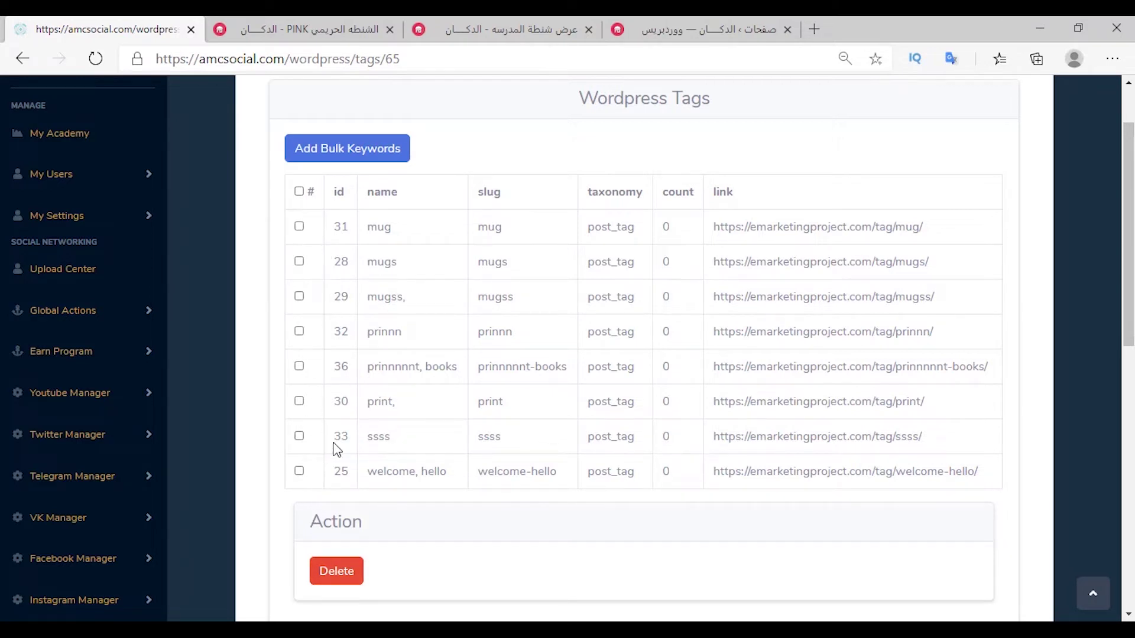
click(318, 158)
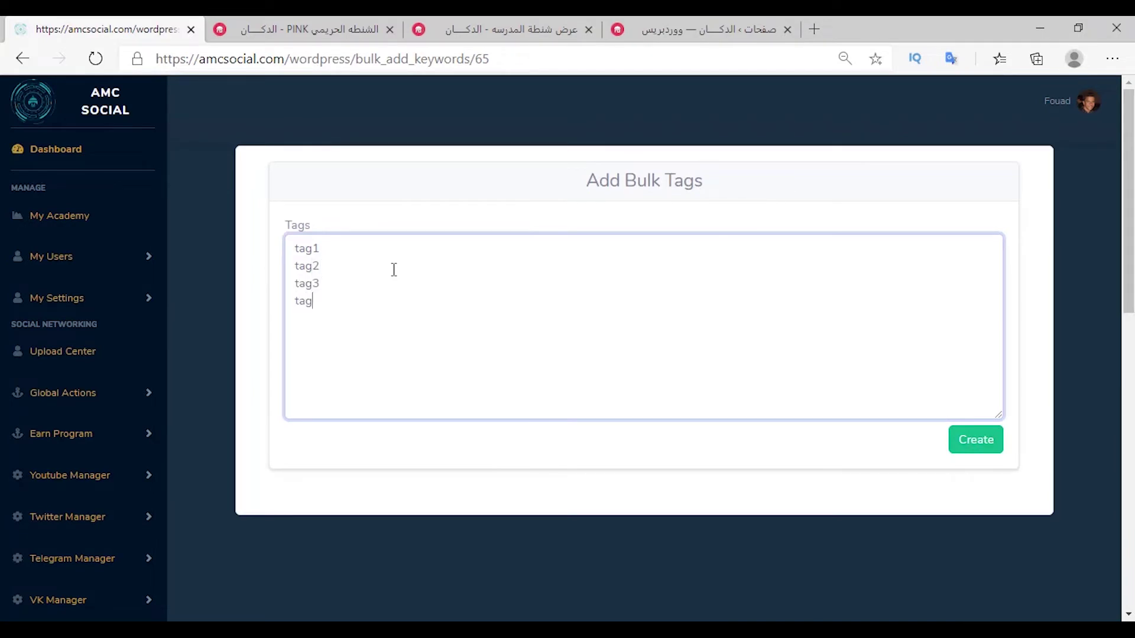
click(976, 440)
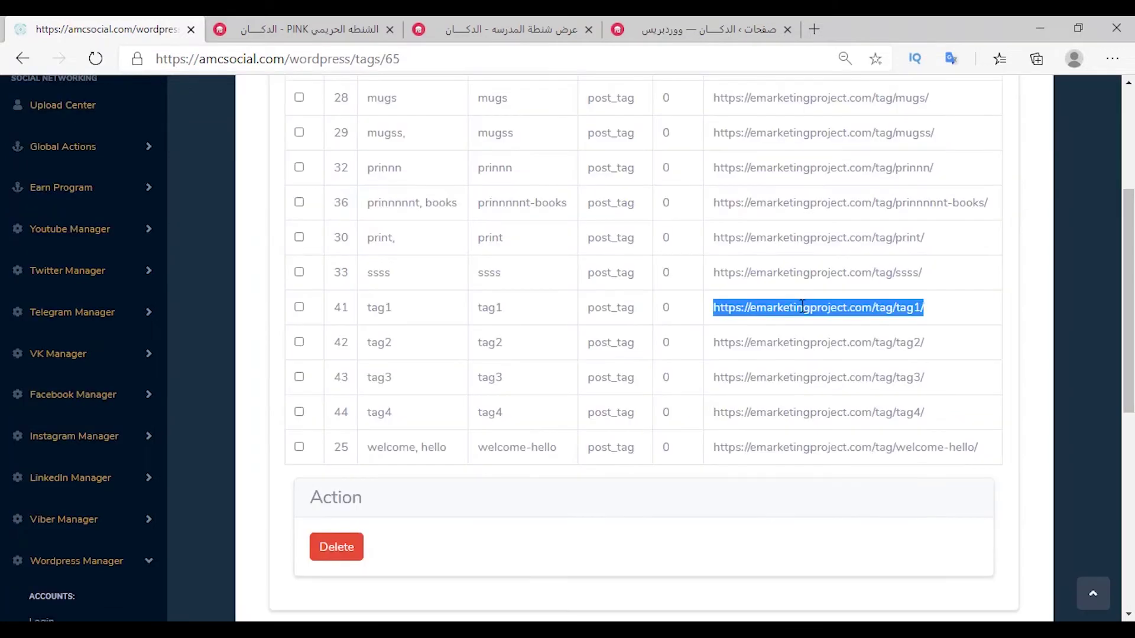
click(374, 325)
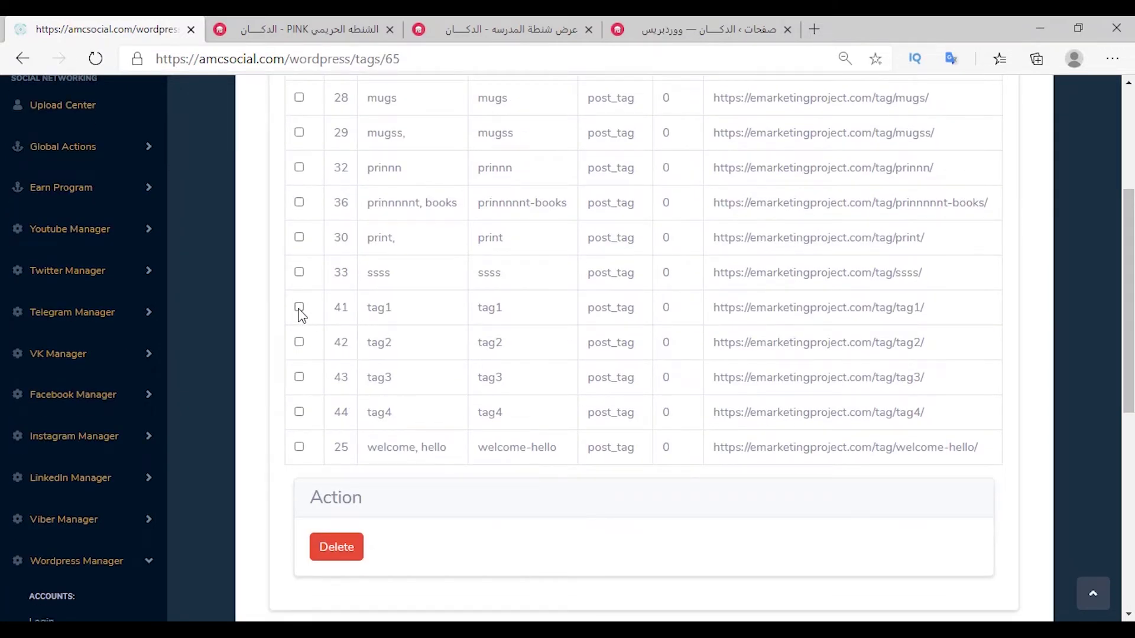
Delete tags tag1–tag4, then load the WordPress categories for the emarketingproject account
click(299, 307)
click(299, 342)
click(299, 377)
click(299, 412)
click(336, 548)
click(76, 540)
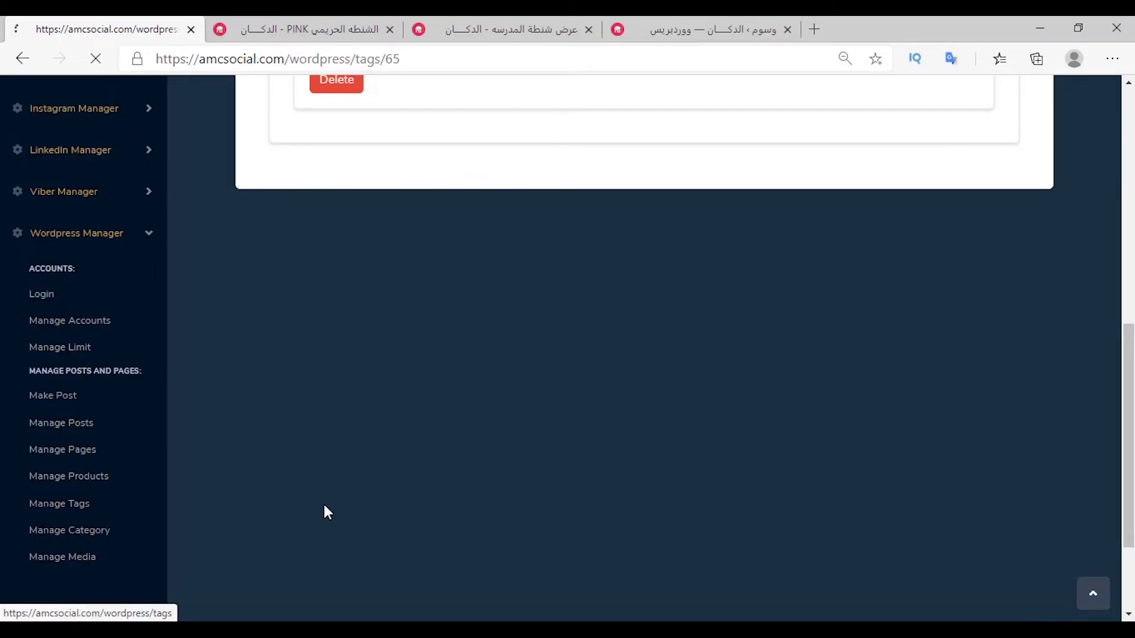
click(314, 320)
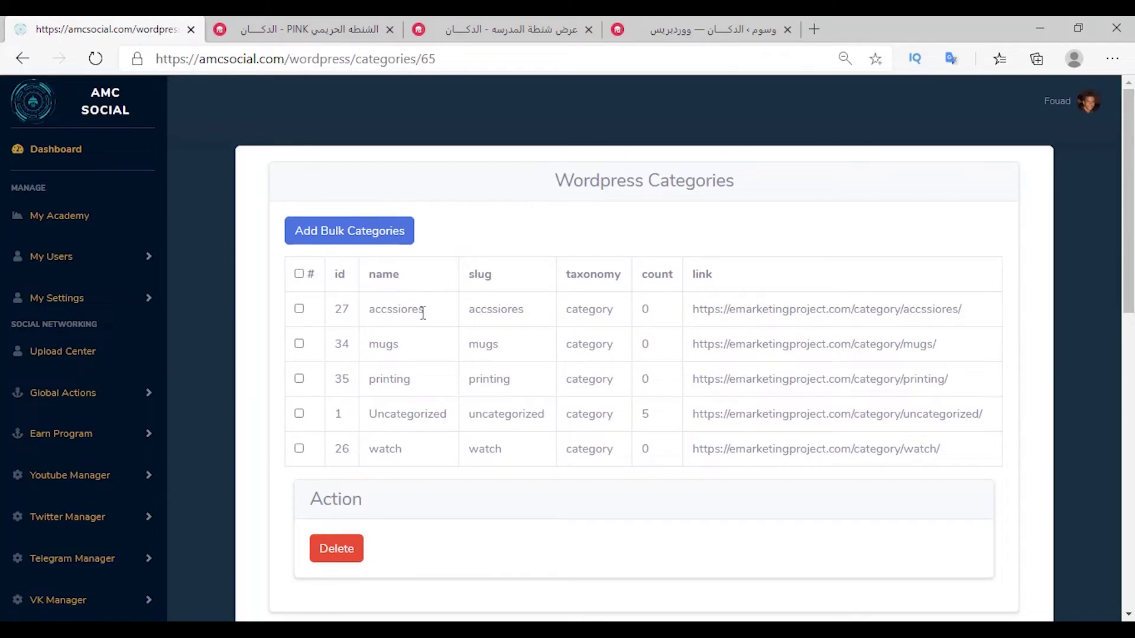
Open the accssiores category page in a new tab
triple_click(822, 309)
right_click(821, 309)
click(902, 356)
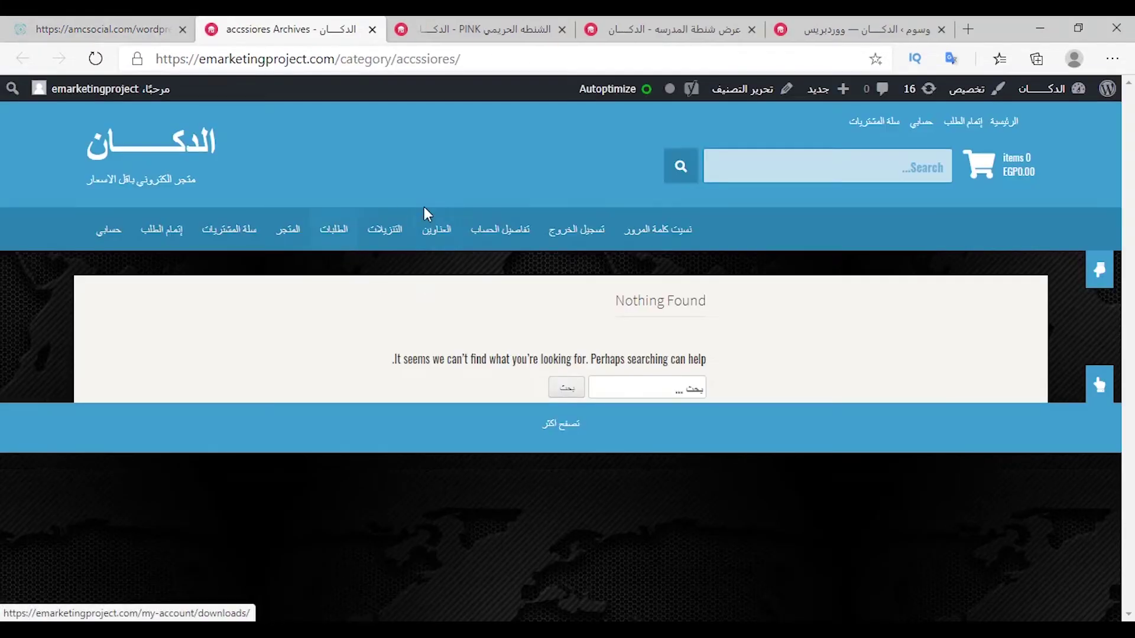
key(ctrl+shift+Tab)
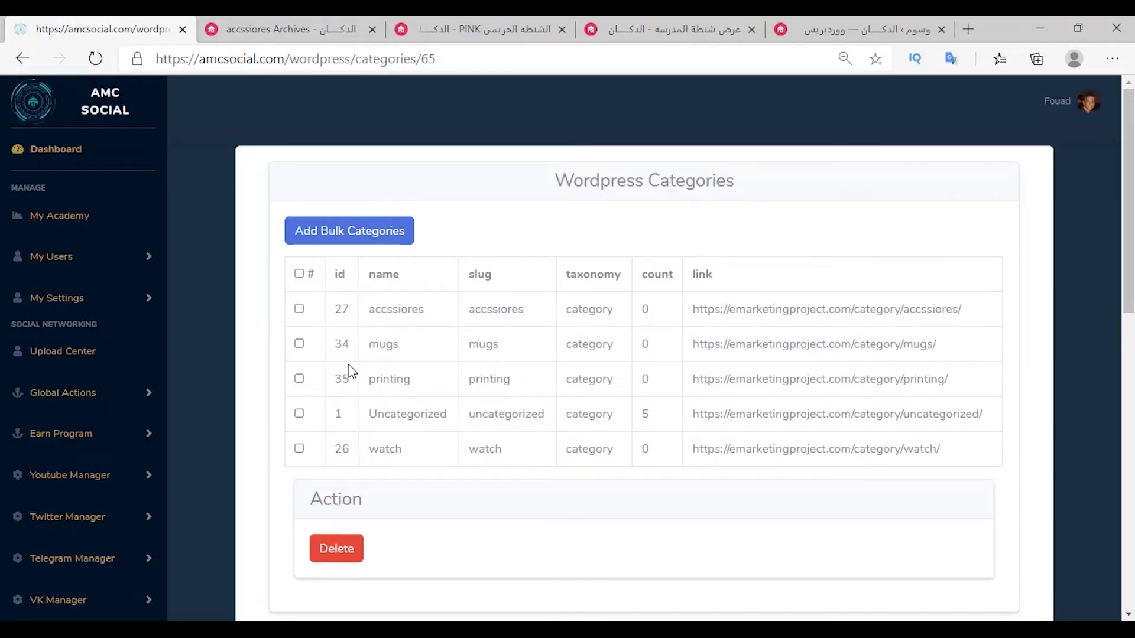
Bulk-create the categories cat1, cat2, cat3 and cat4
click(317, 239)
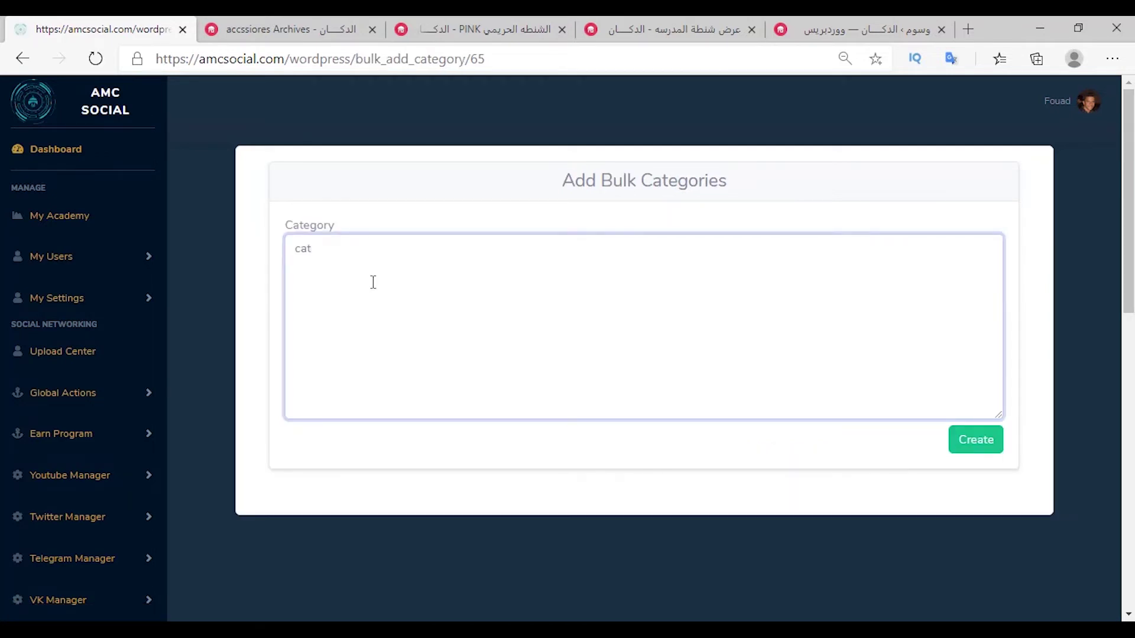
text(t2)
key(Return)
text(cat3)
key(Return)
text(cat4)
click(963, 432)
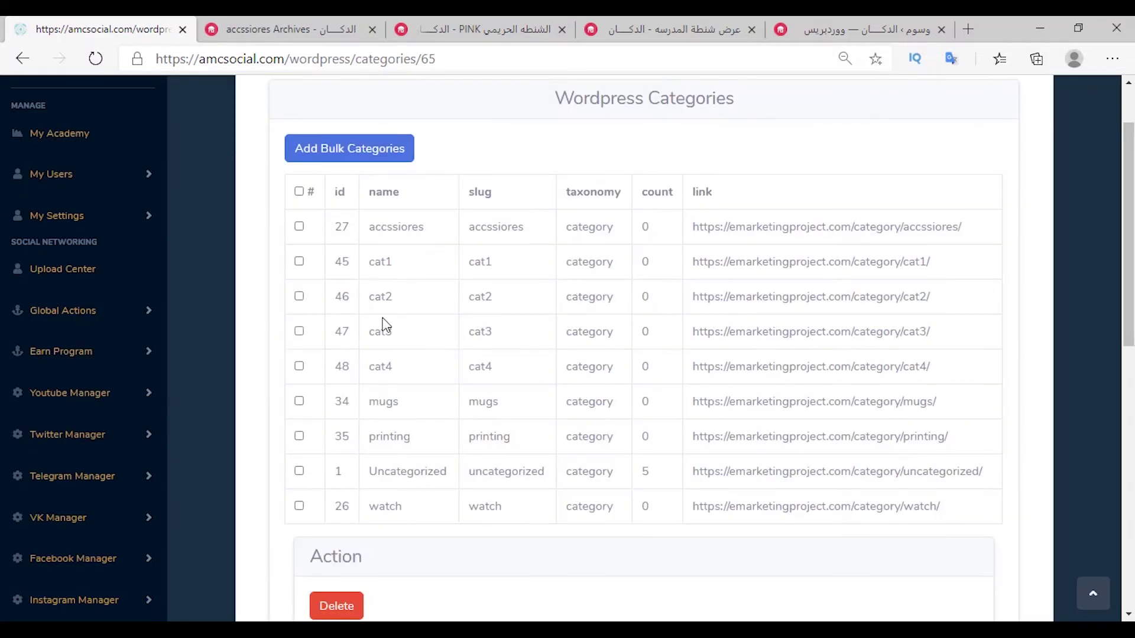
Check the new categories in the WordPress site admin
click(289, 29)
click(863, 29)
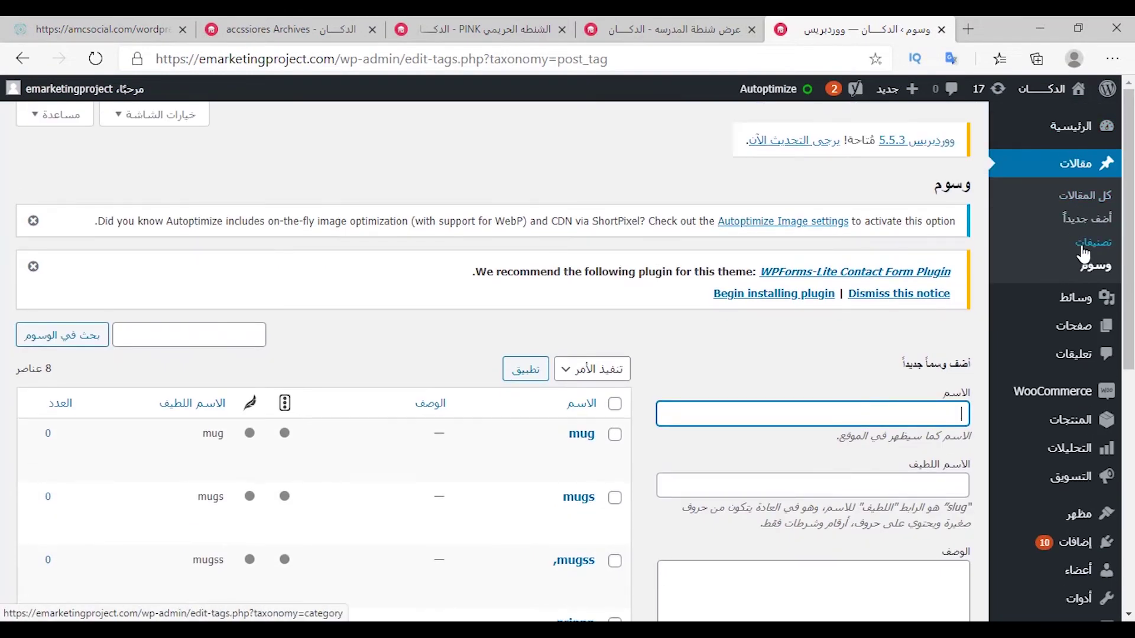
click(1083, 249)
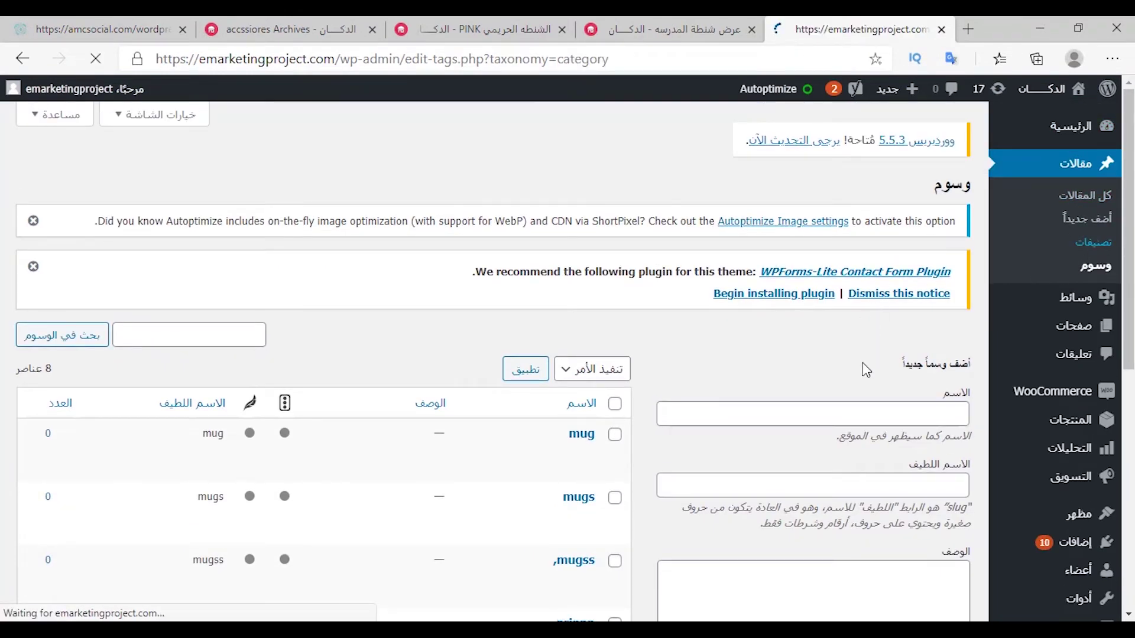
scroll(585, 358, down, 2)
drag(568, 170, 577, 422)
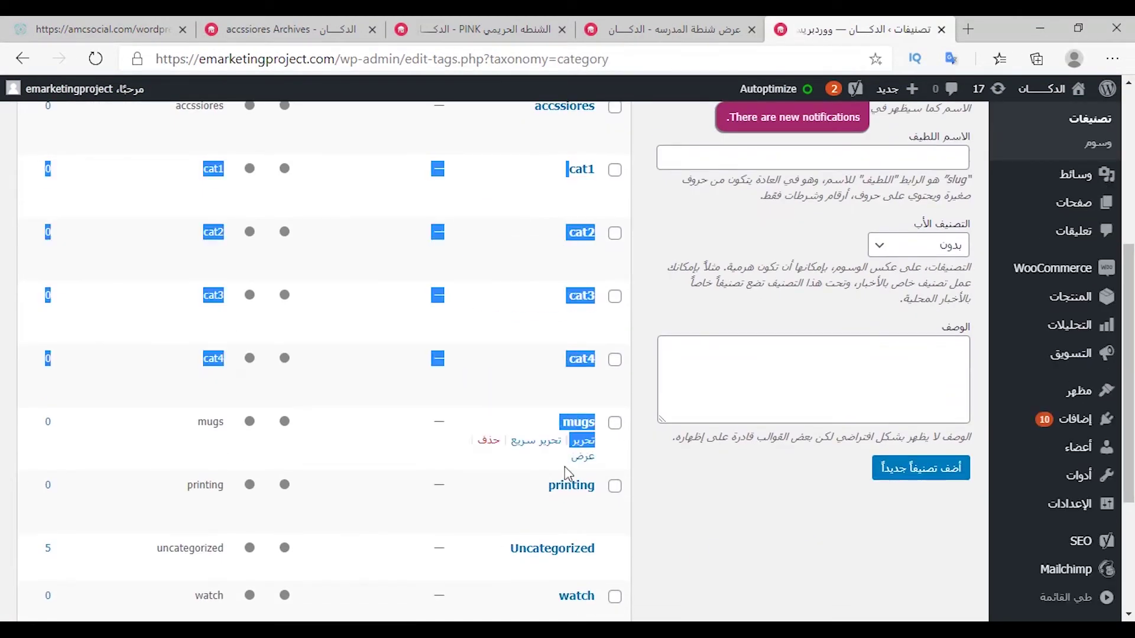
click(140, 29)
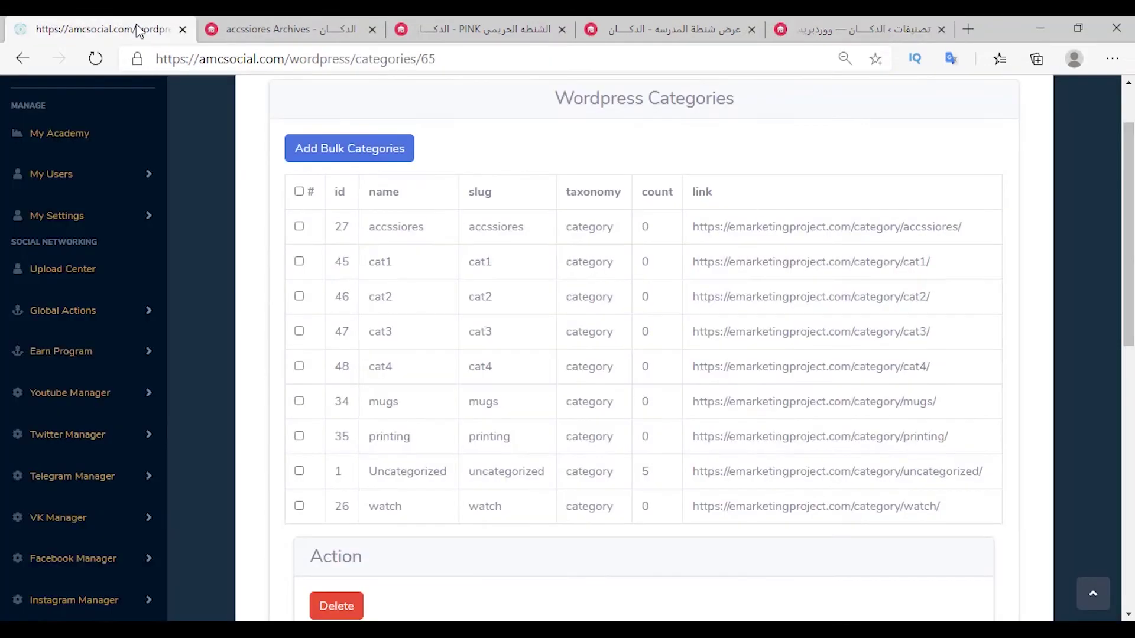
Tick categories cat1 through cat4 and go to the WordPress media manager
click(299, 261)
click(299, 296)
click(299, 331)
click(299, 365)
scroll(495, 387, down, 3)
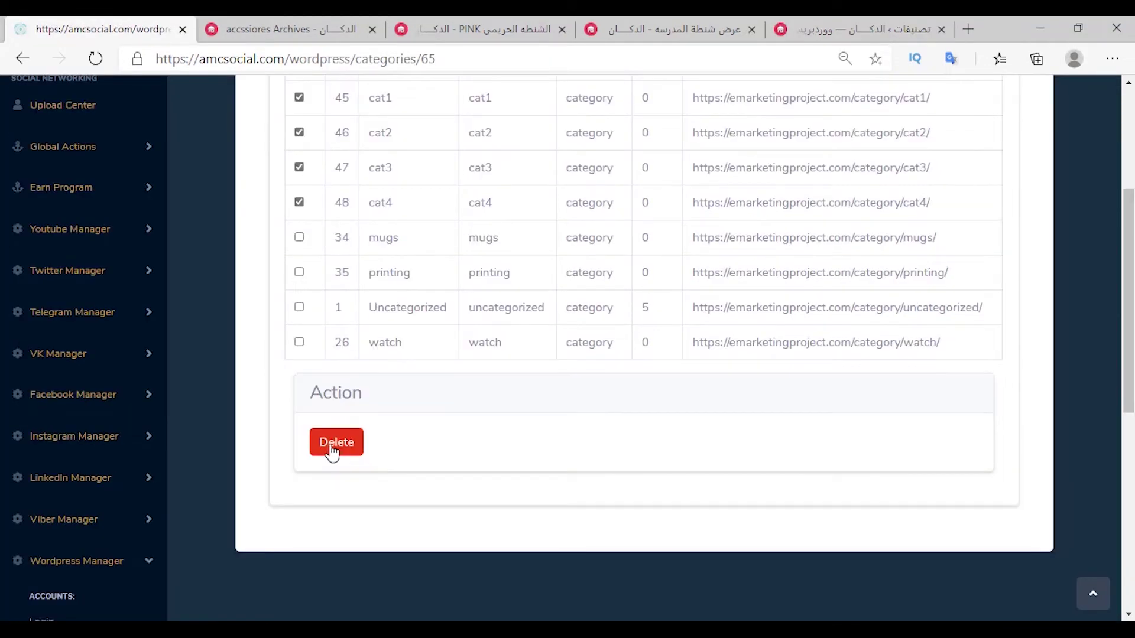
scroll(177, 432, down, 8)
click(63, 416)
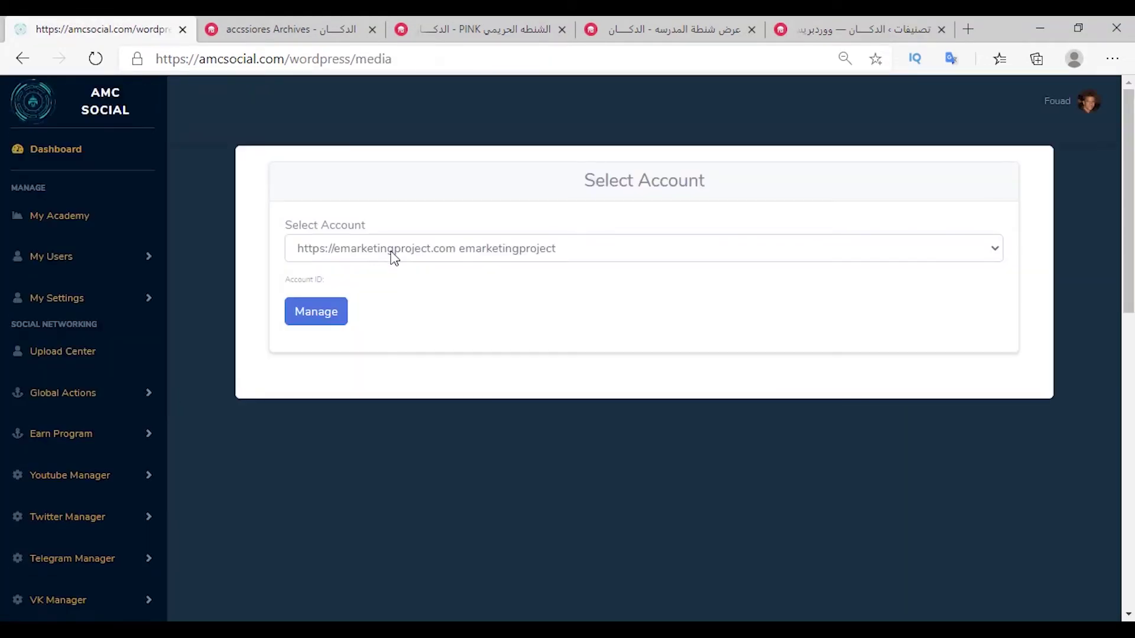
Load the account's media items that are missing alt tags
click(316, 312)
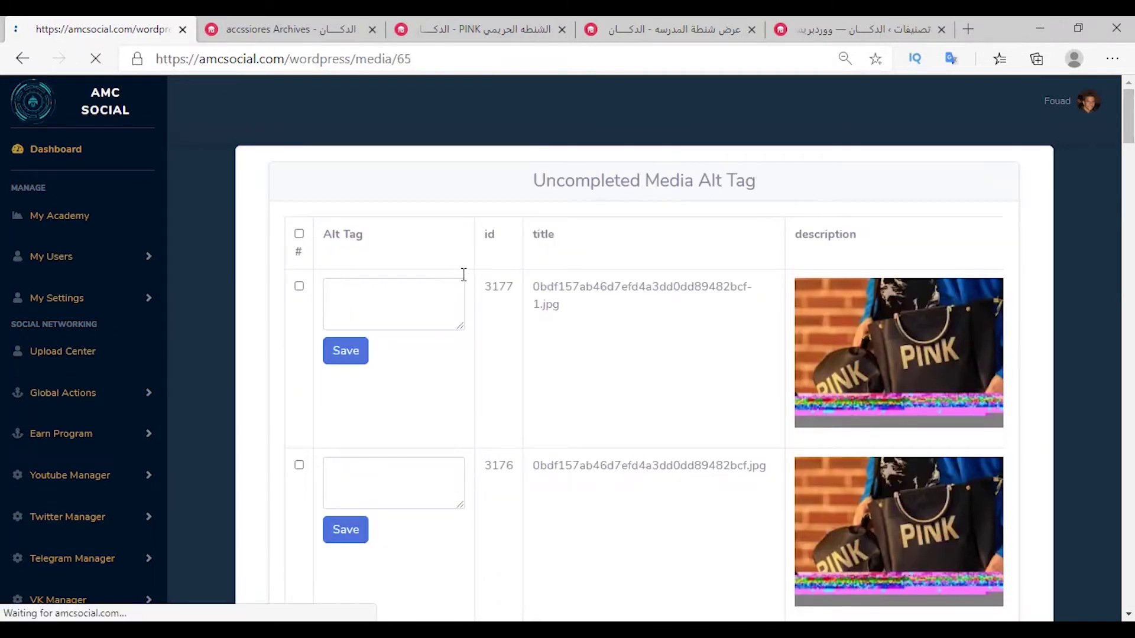
scroll(489, 343, down, 8)
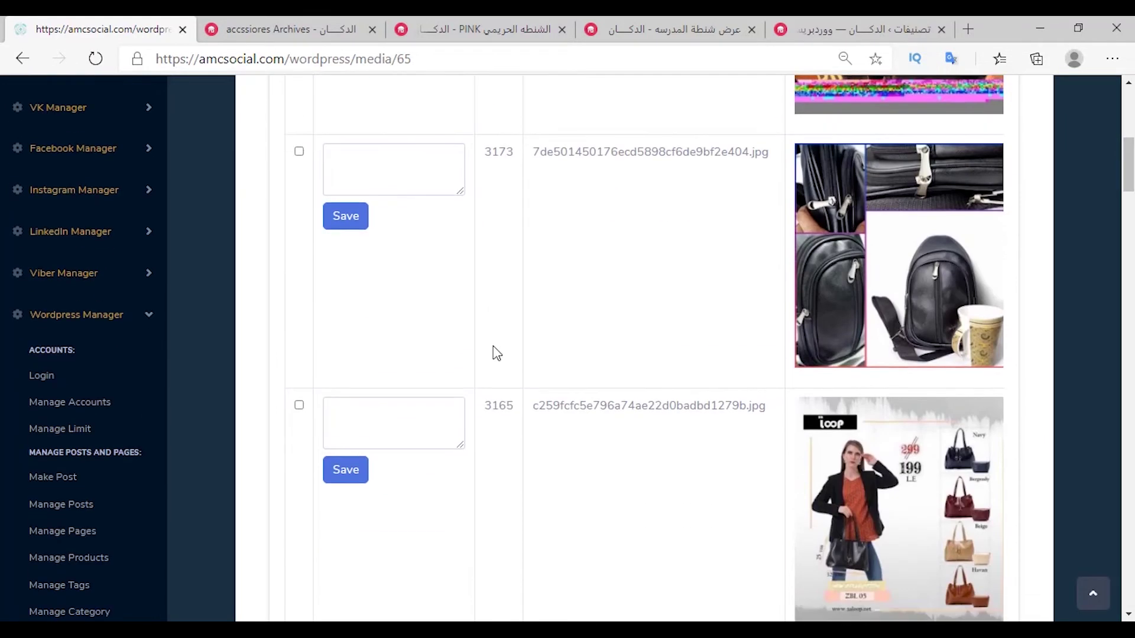
scroll(491, 353, up, 7)
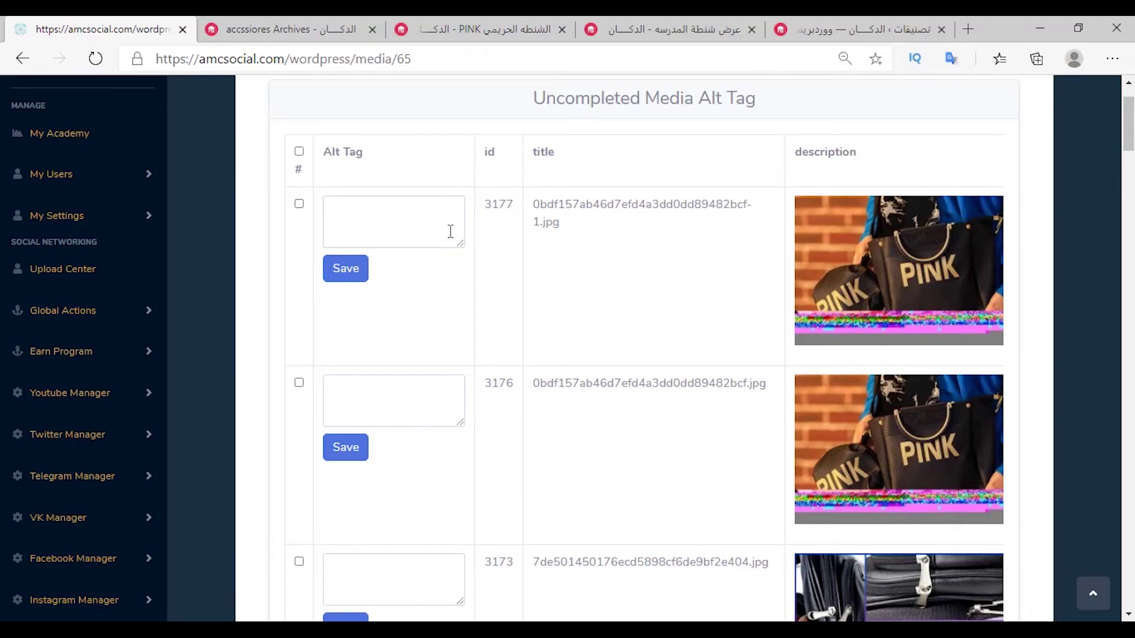
scroll(451, 231, down, 12)
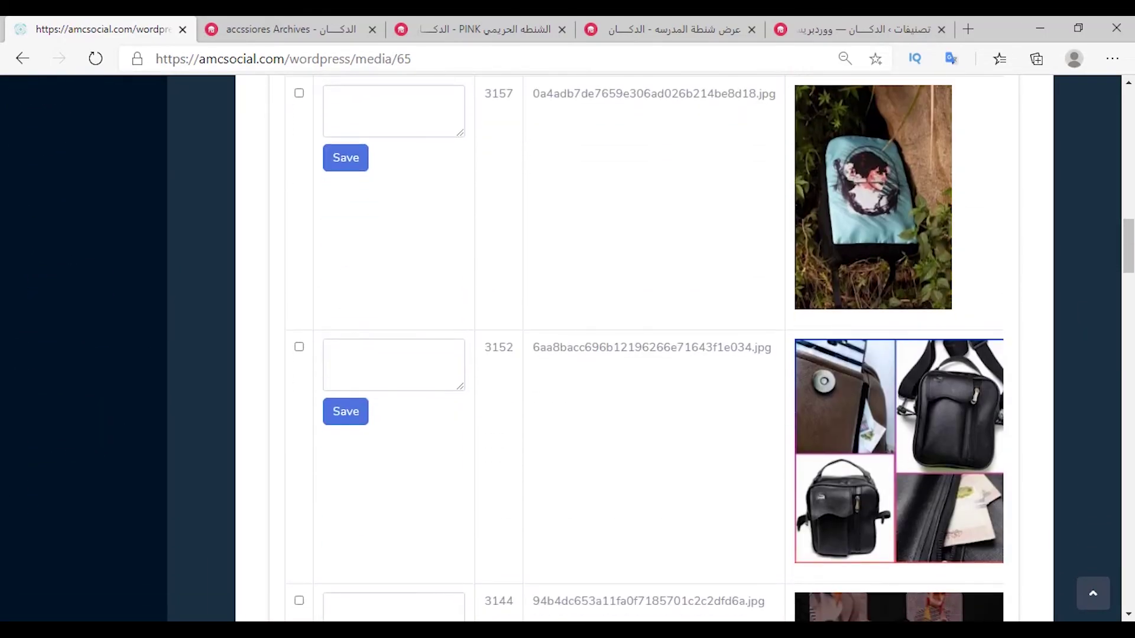
scroll(645, 349, down, 20)
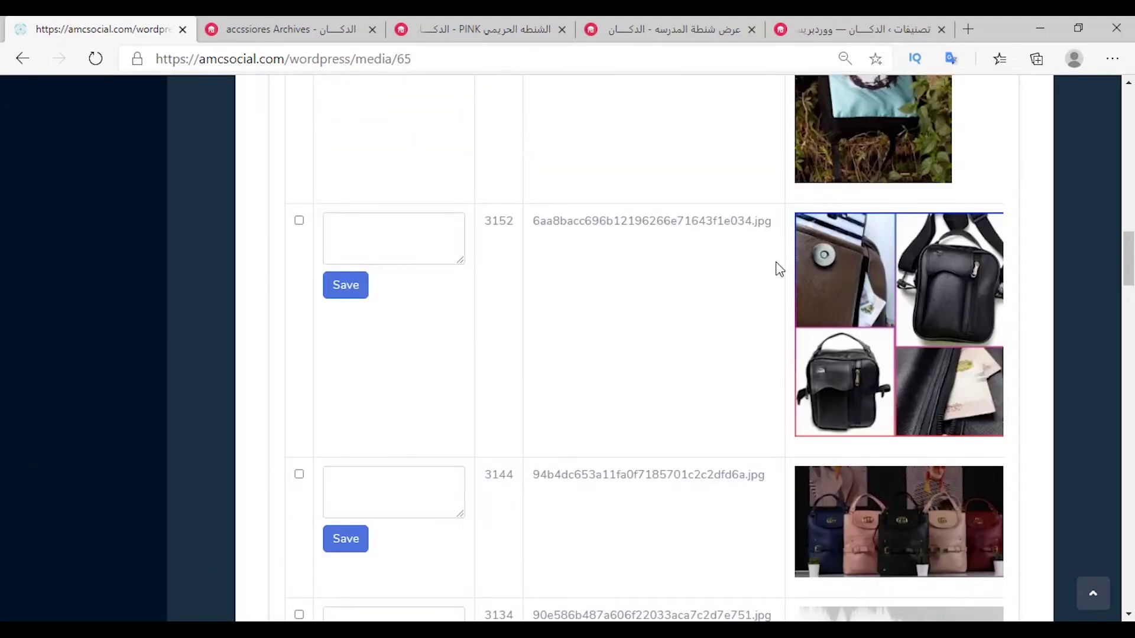
Look up image 3152's file in the WordPress Media Library
double_click(585, 251)
key(ctrl+c)
click(857, 29)
click(1075, 302)
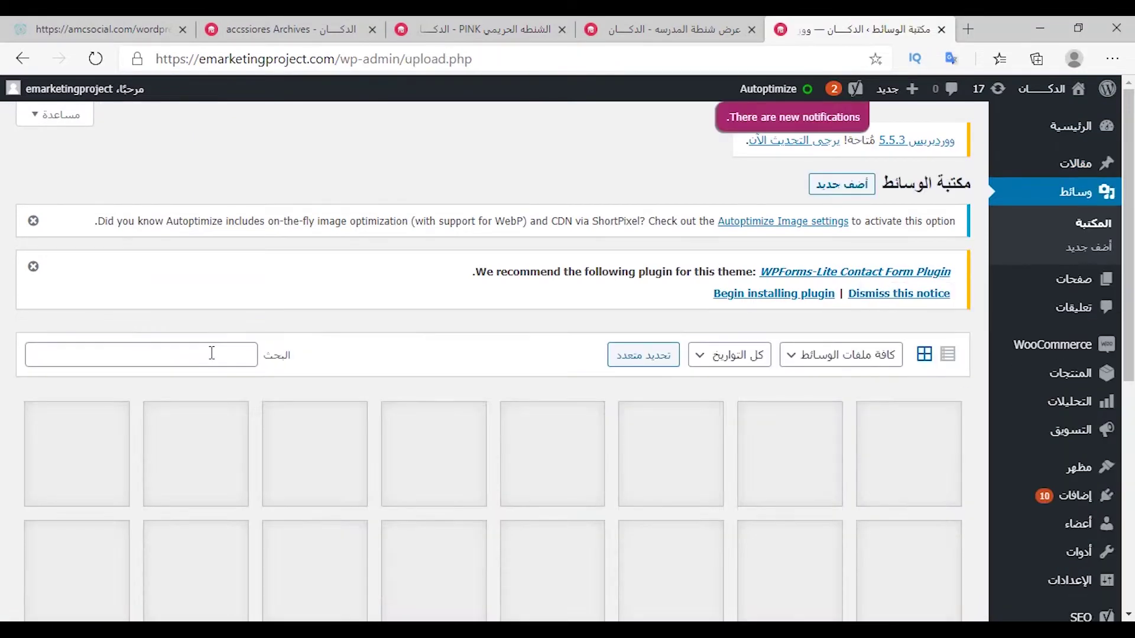
click(212, 352)
key(ctrl+v)
scroll(892, 405, down, 1)
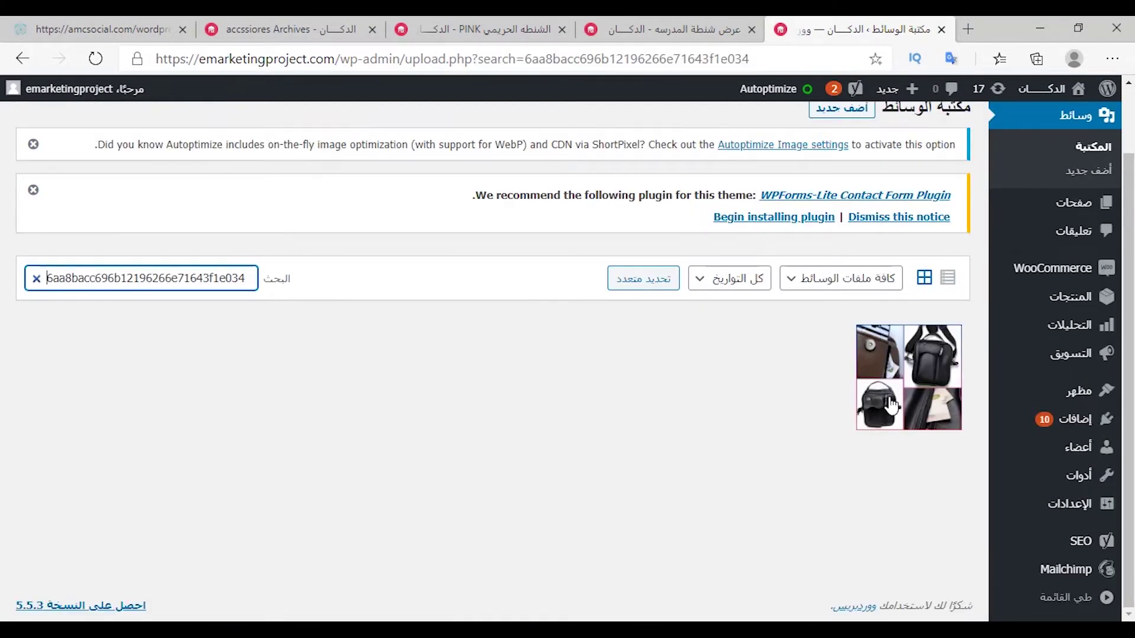
click(892, 405)
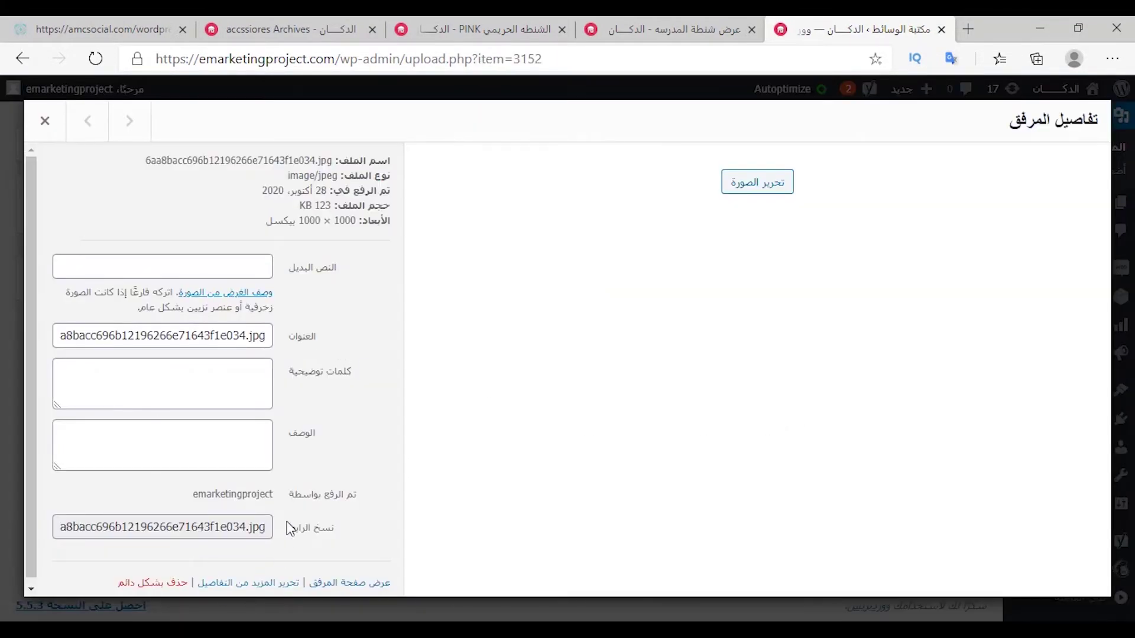
key(ctrl+1)
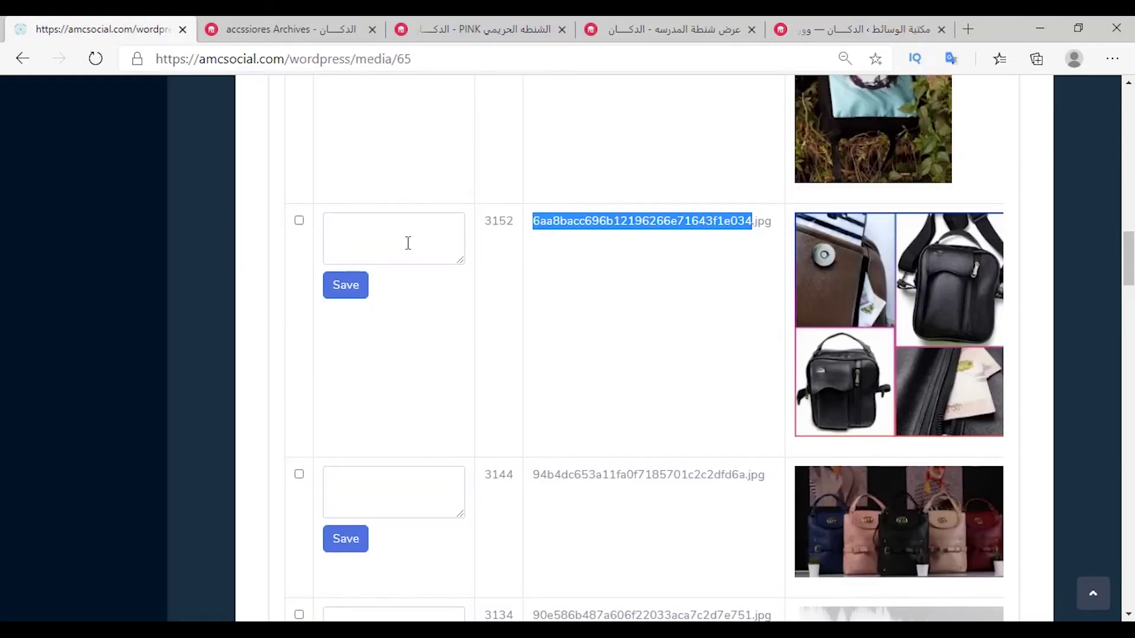
Save the alt tag 'bag, bags' for image 3152
click(408, 243)
text(bag, bags)
click(346, 292)
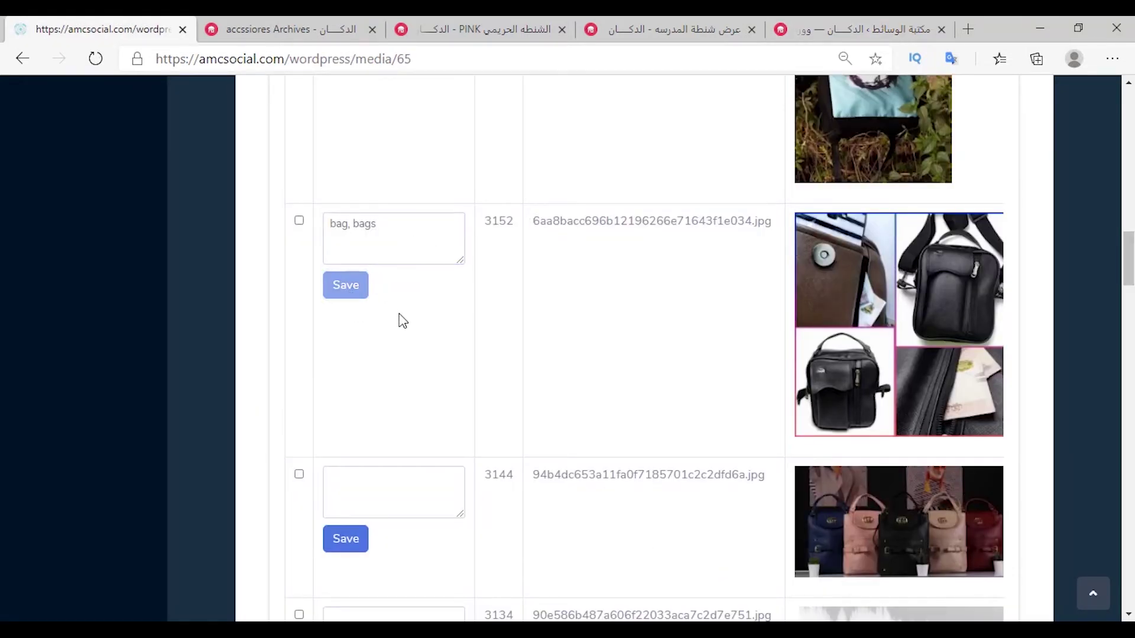
key(Return)
Search the WordPress Media Library for image 3134's file name
key(ctrl+5)
key(ctrl+1)
scroll(773, 170, down, 8)
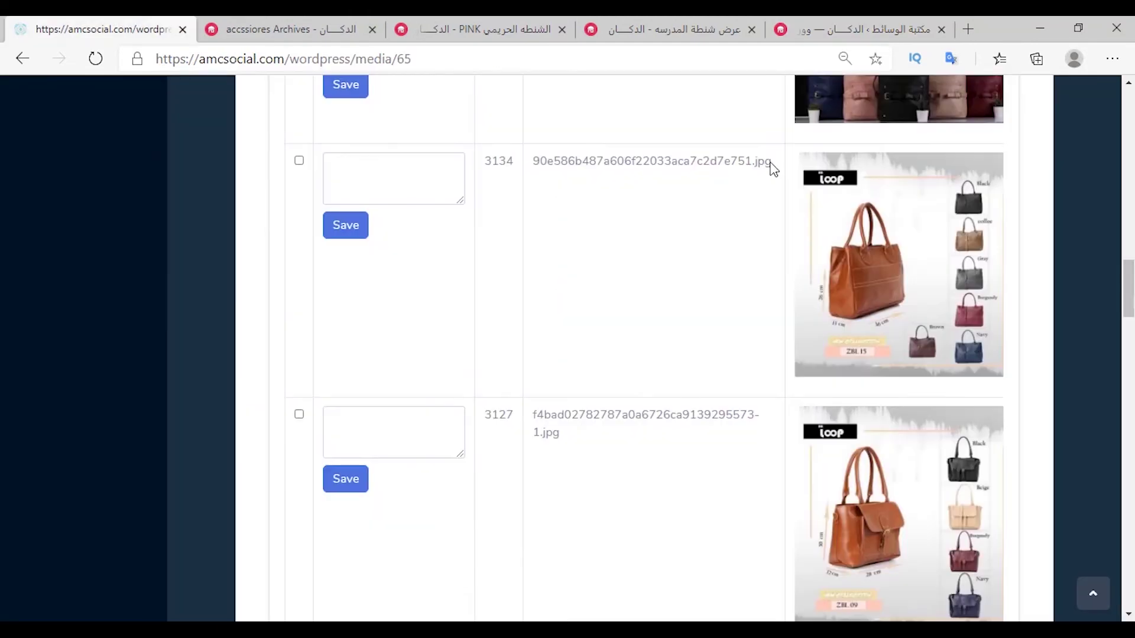
drag(749, 160, 526, 163)
key(ctrl+c)
key(ctrl+5)
click(193, 277)
key(ctrl+a)
key(ctrl+v)
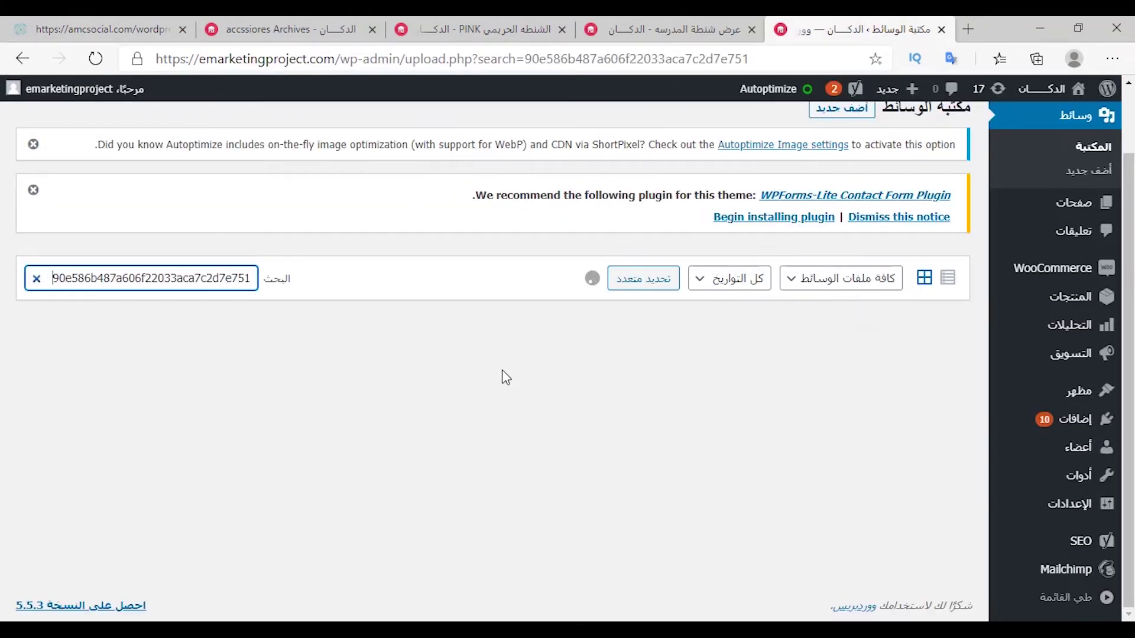
key(ctrl+1)
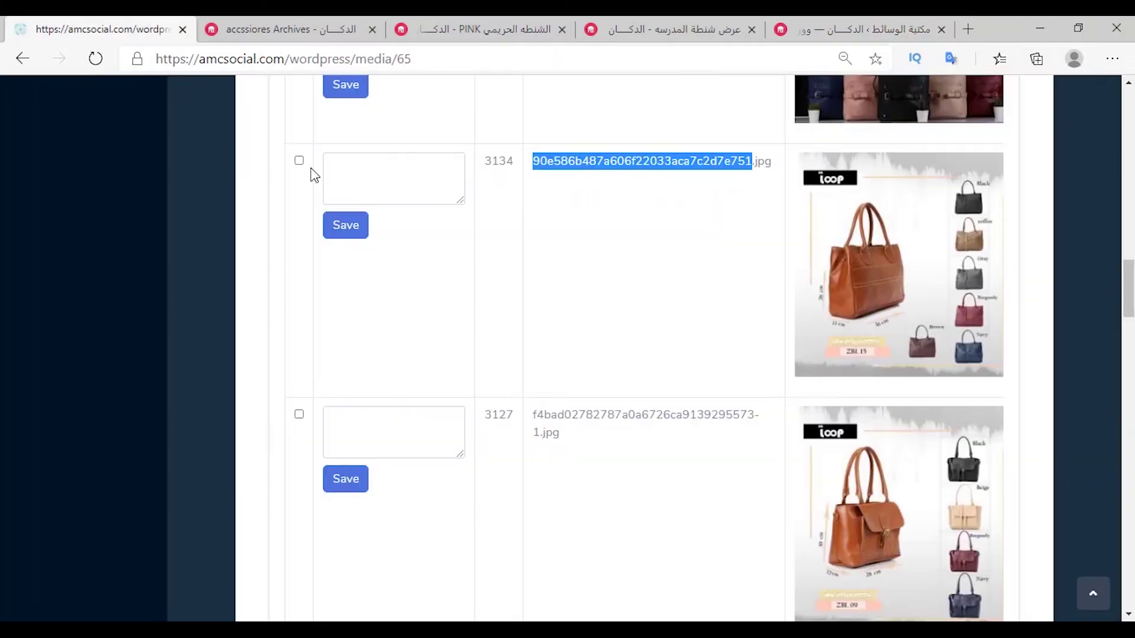
Delete image 3134 from the uncompleted alt-tag list
click(299, 160)
scroll(593, 268, down, 10)
click(319, 370)
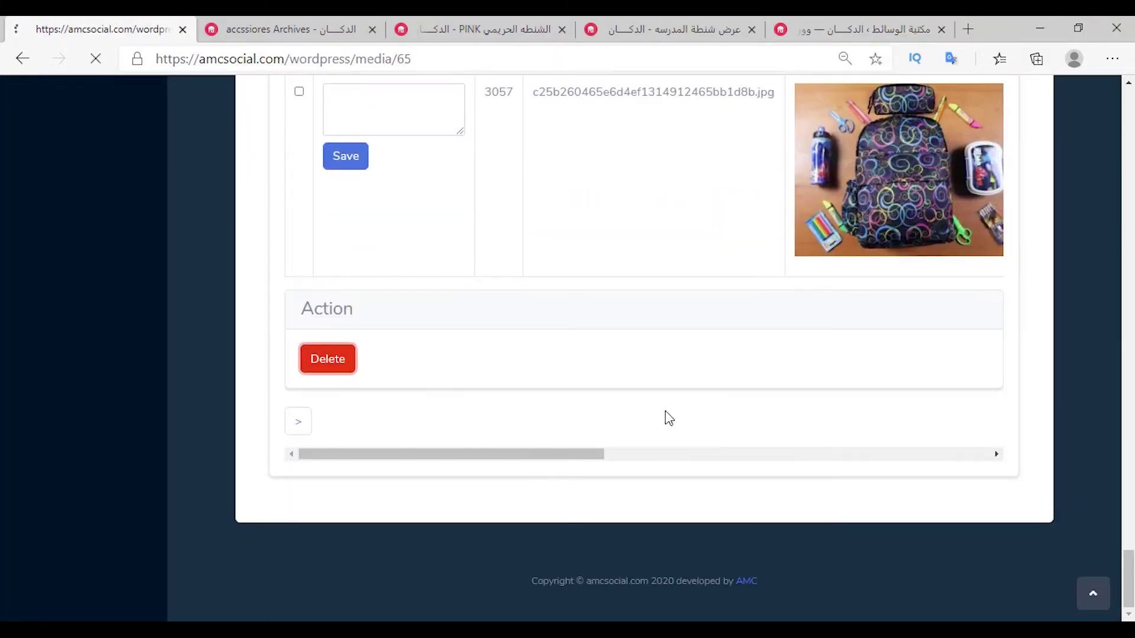
key(ctrl+5)
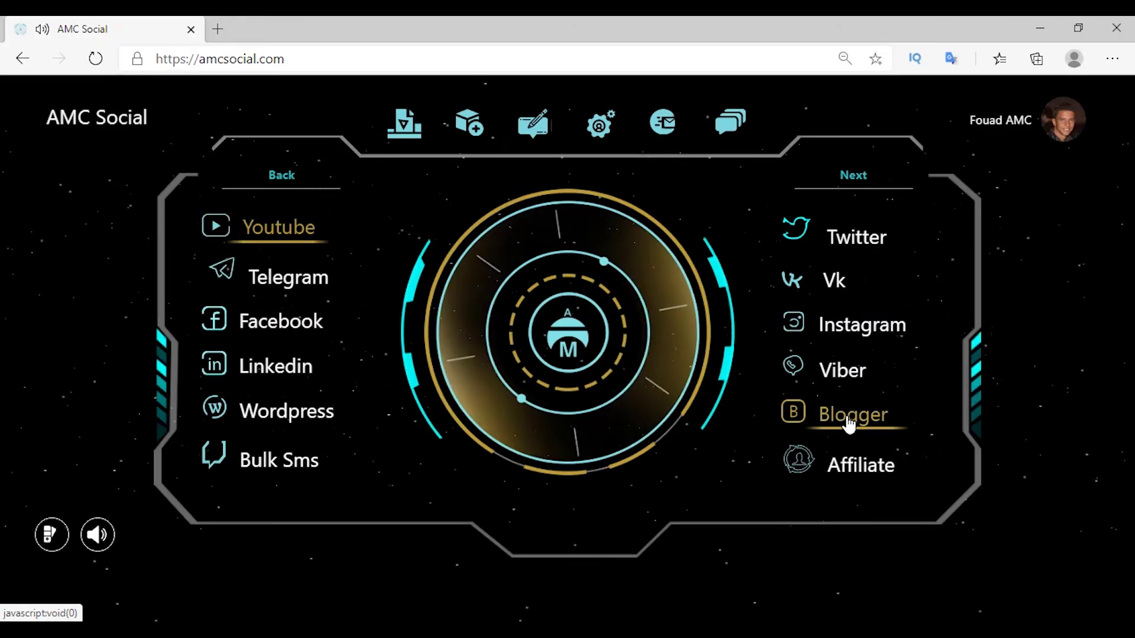
Connect a Google account to Blogger using app key AMC Social Blog and load its blogs
click(849, 423)
click(569, 235)
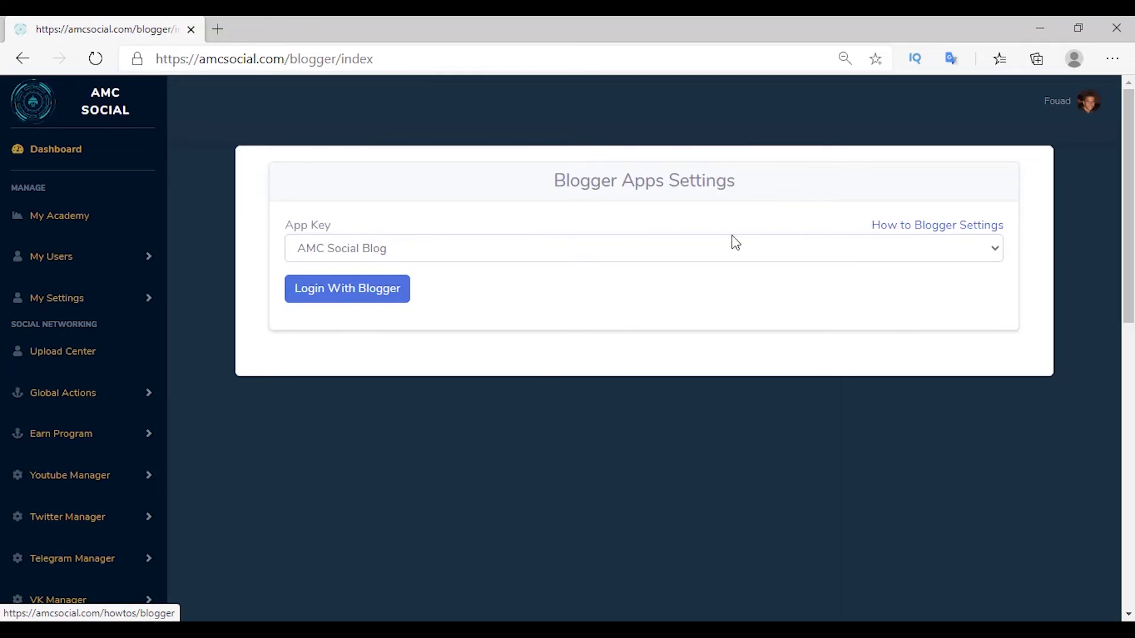
click(630, 248)
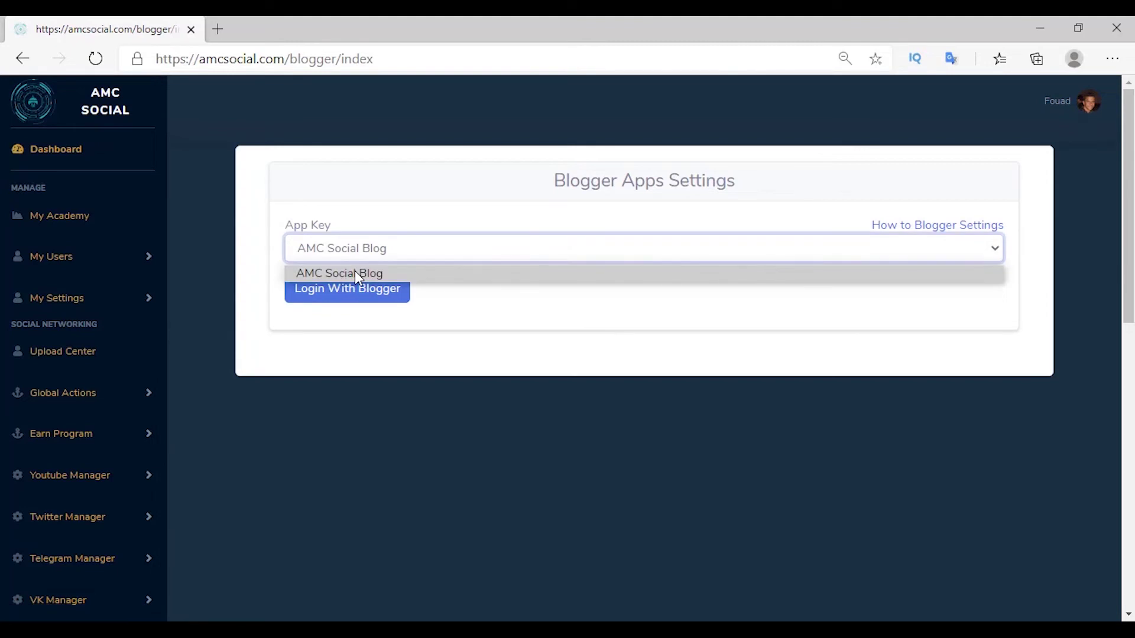
click(355, 271)
click(341, 294)
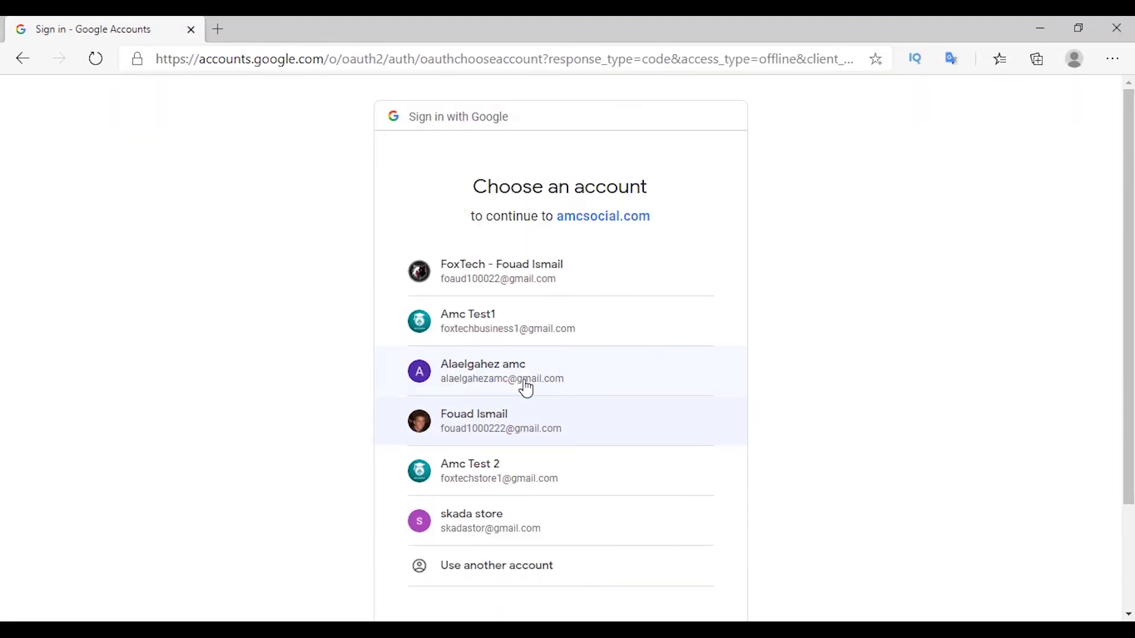
click(524, 383)
click(440, 545)
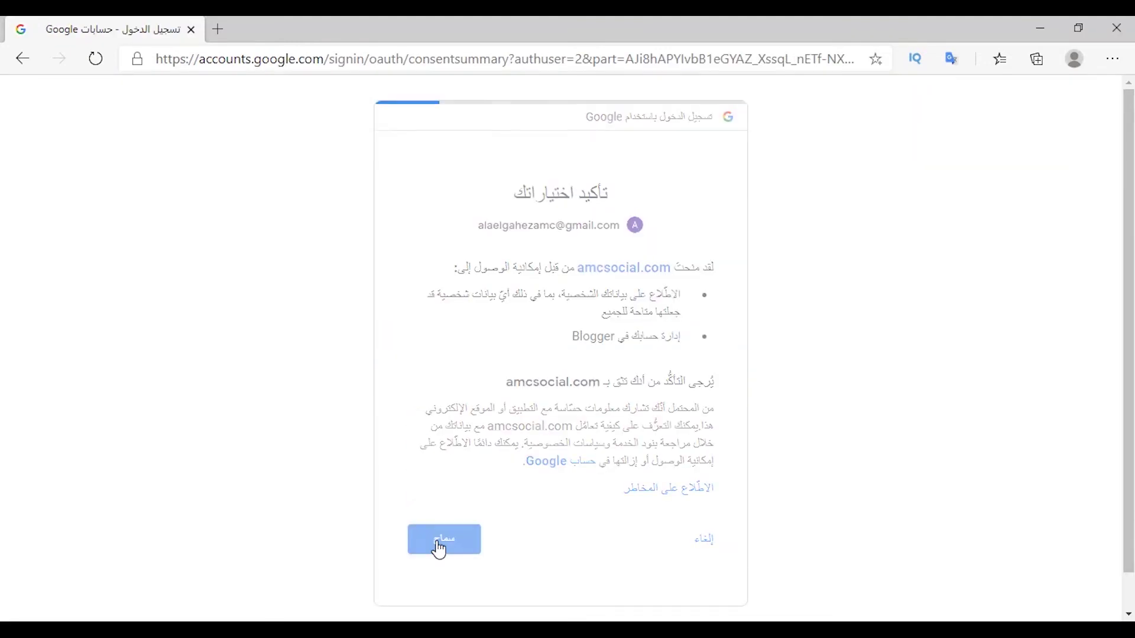
drag(296, 322, 857, 349)
click(909, 331)
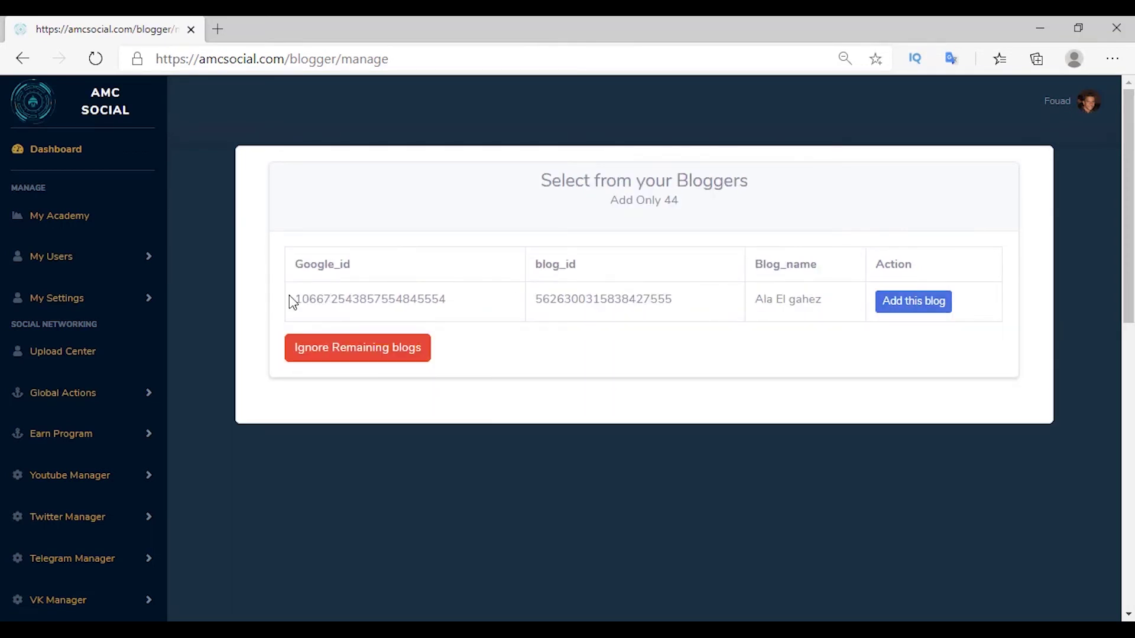
Add the listed blog to AMC Social and start a new Blogger post
click(908, 312)
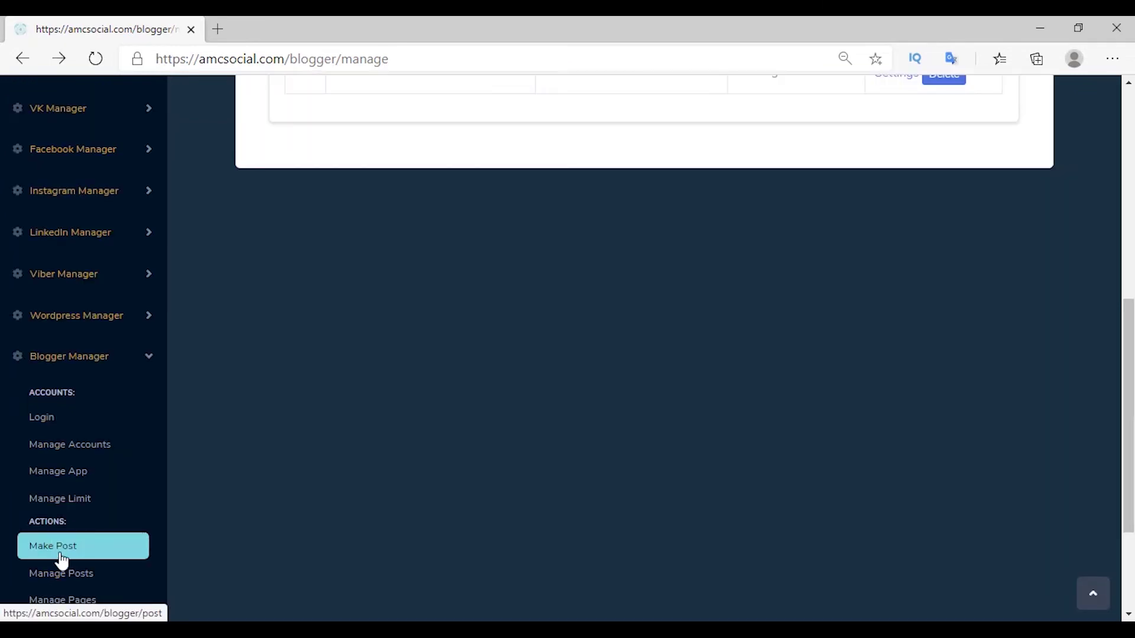
click(62, 560)
click(450, 309)
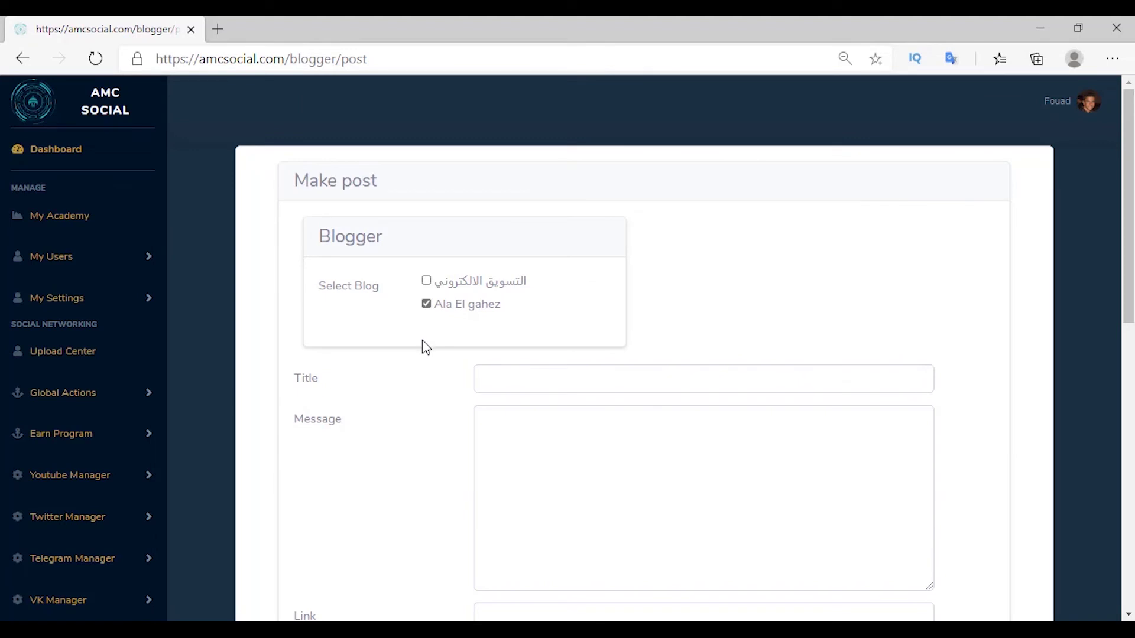
Enter title 'test post', message 'test message from amc' and the YouTube link
click(496, 378)
text(test post)
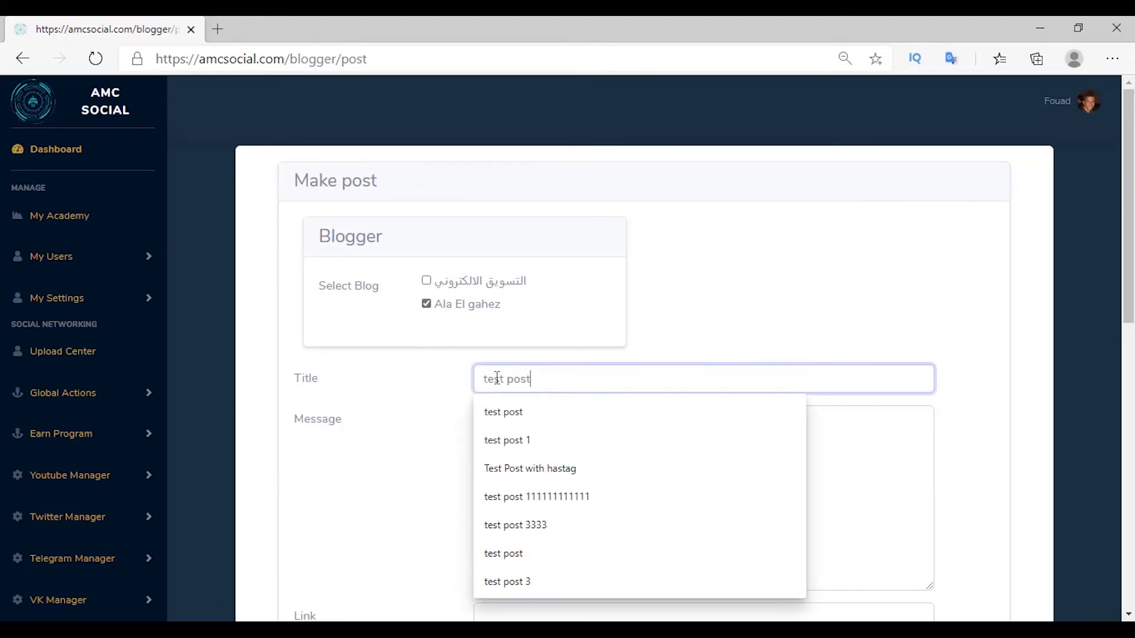
scroll(519, 290, down, 3)
click(518, 289)
text(test message from amc)
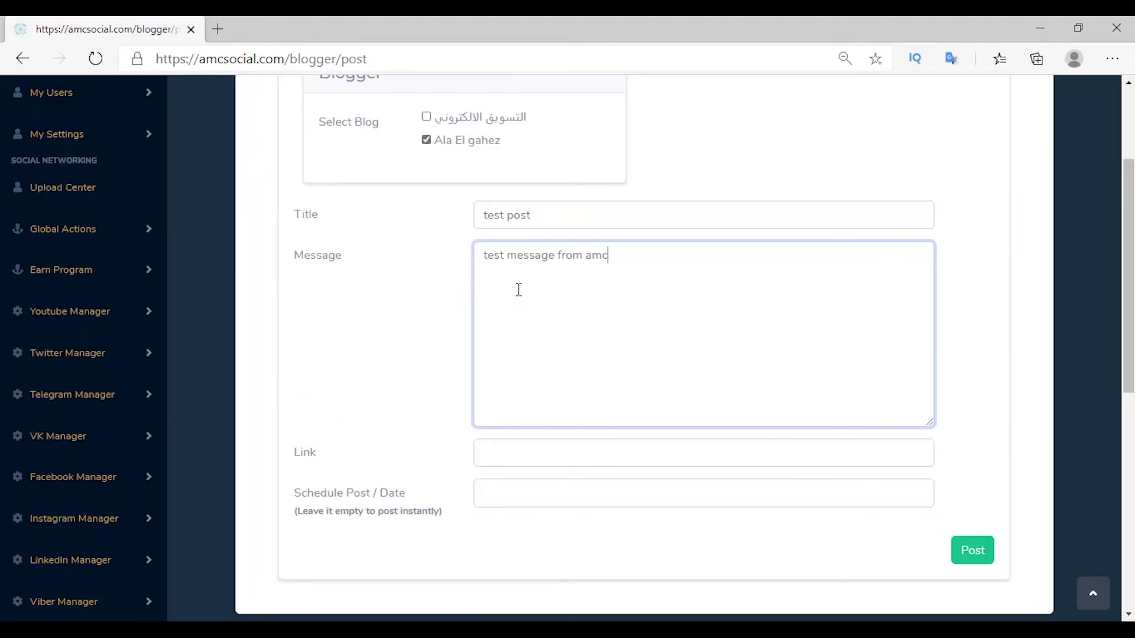
scroll(324, 470, down, 2)
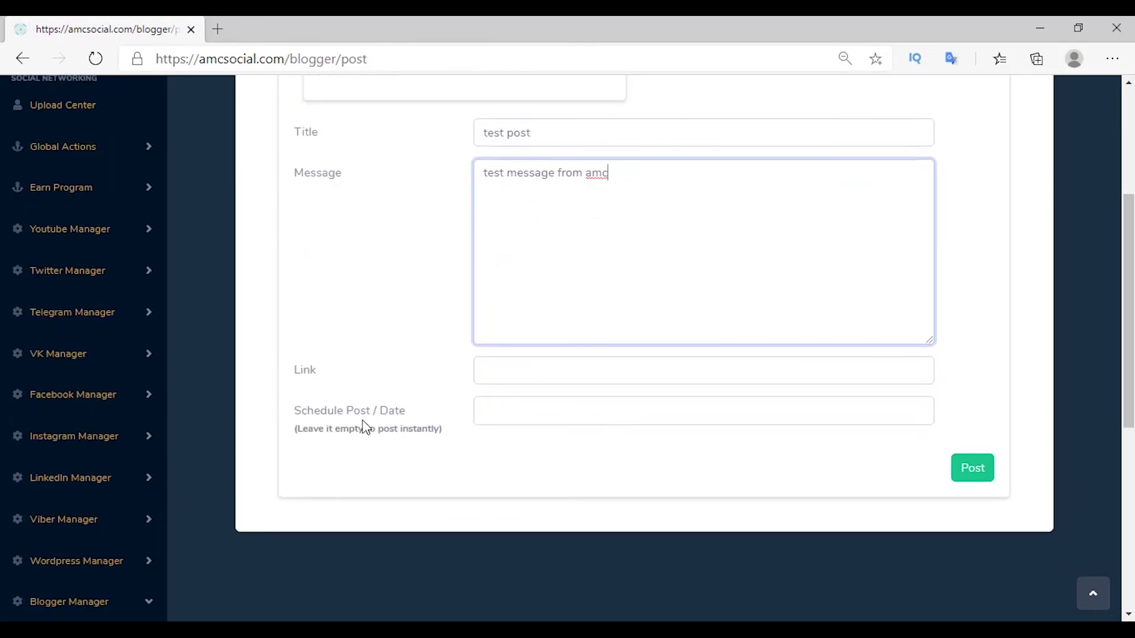
key(Tab)
key(Down)
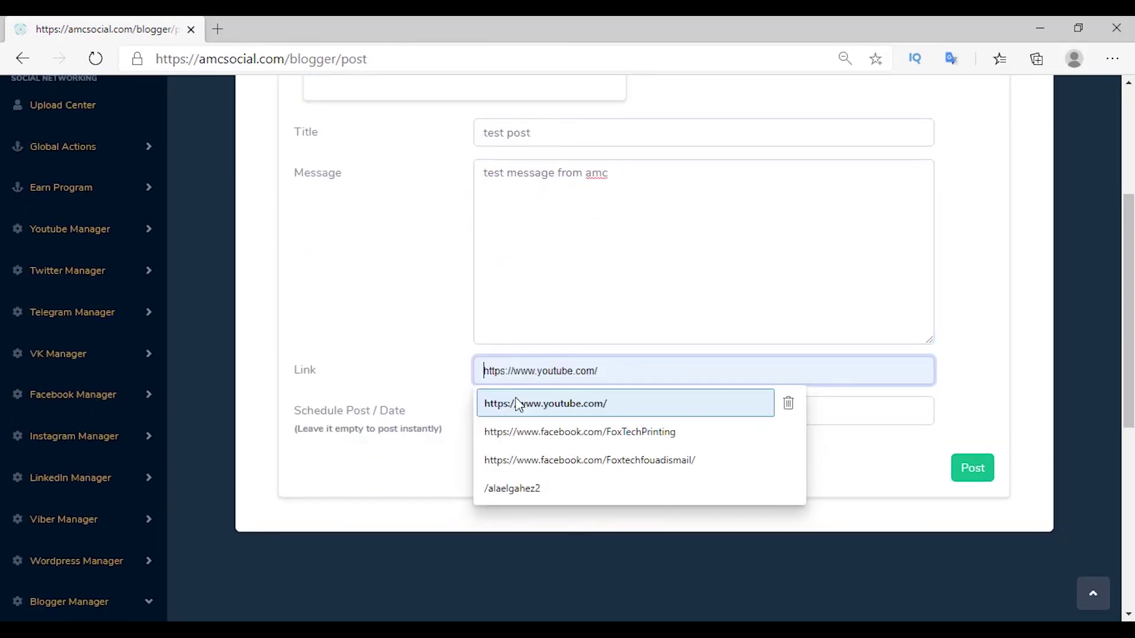
click(517, 405)
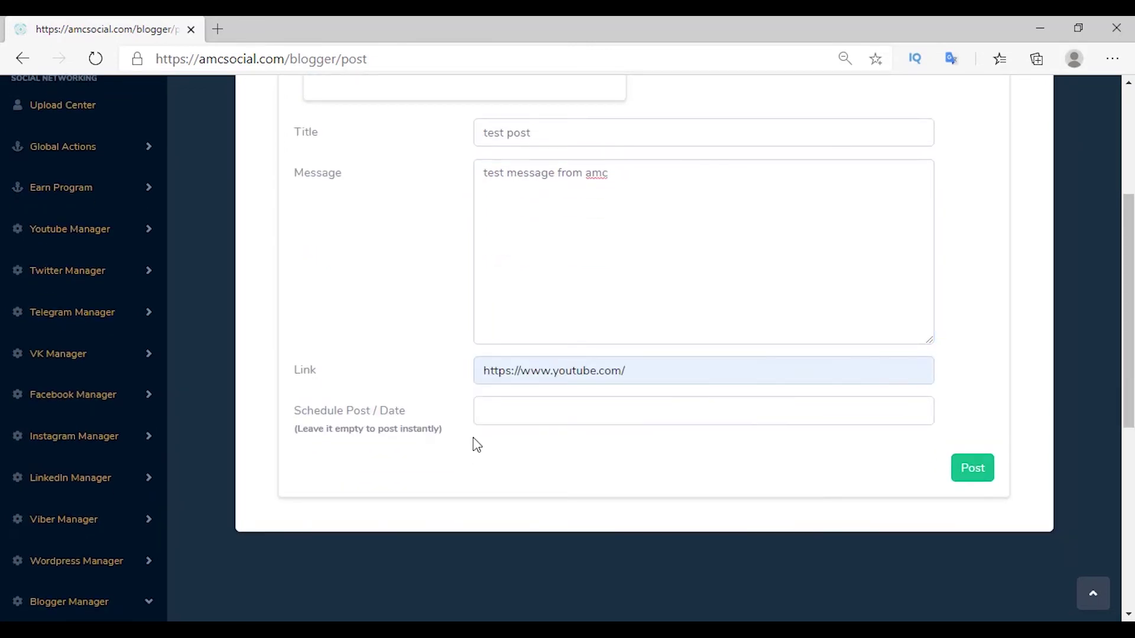
Clear the schedule date so the post goes out immediately, then publish it
click(481, 416)
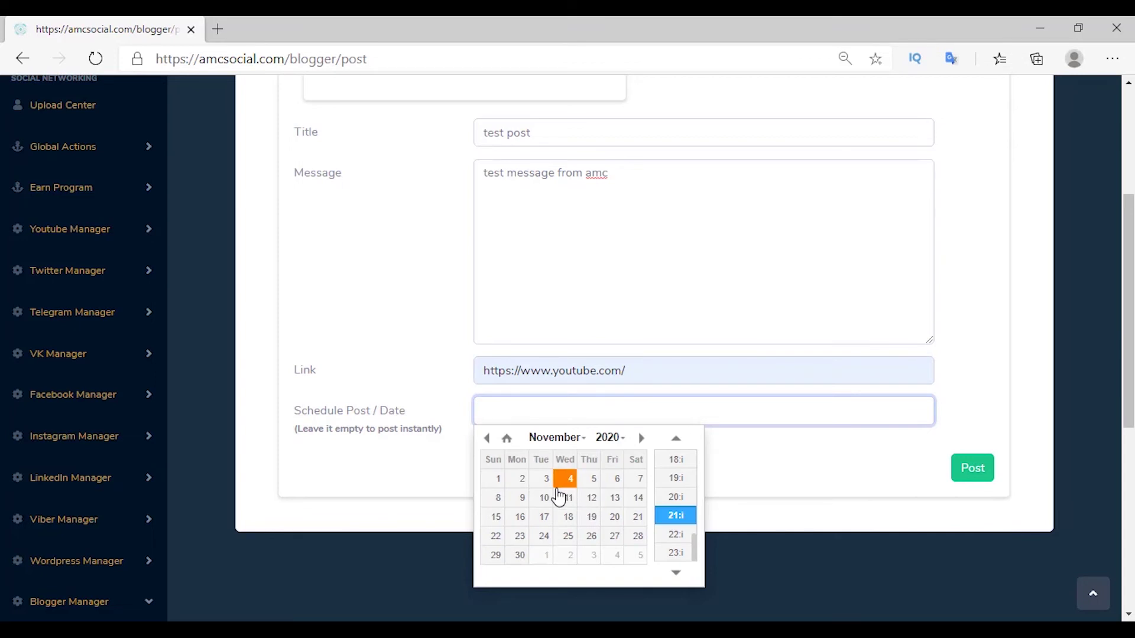
click(561, 486)
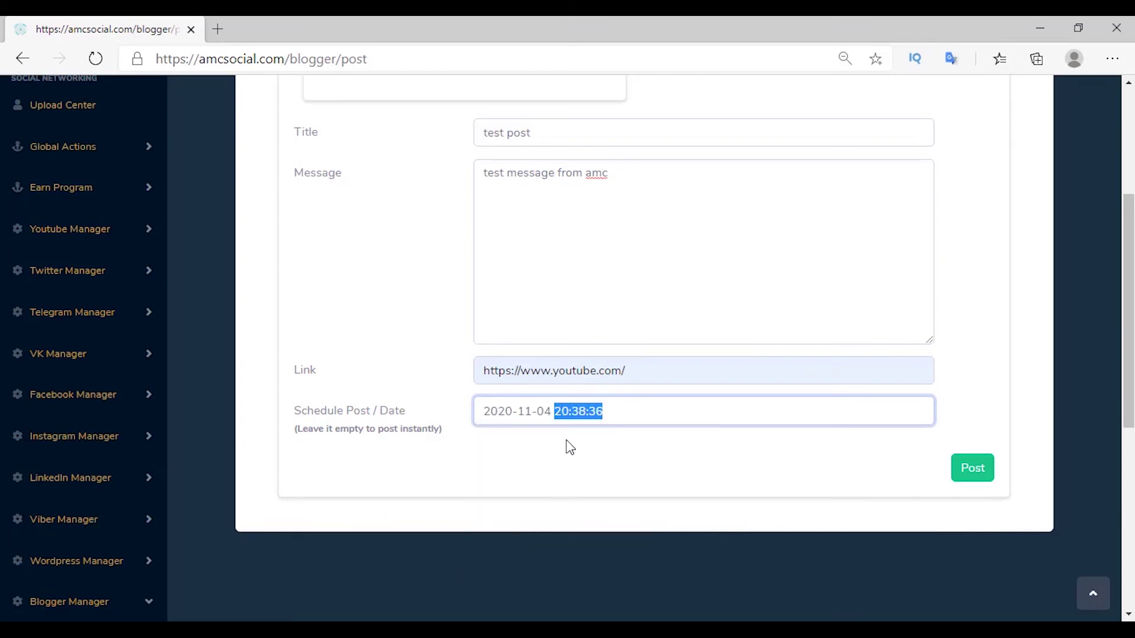
click(565, 447)
click(982, 486)
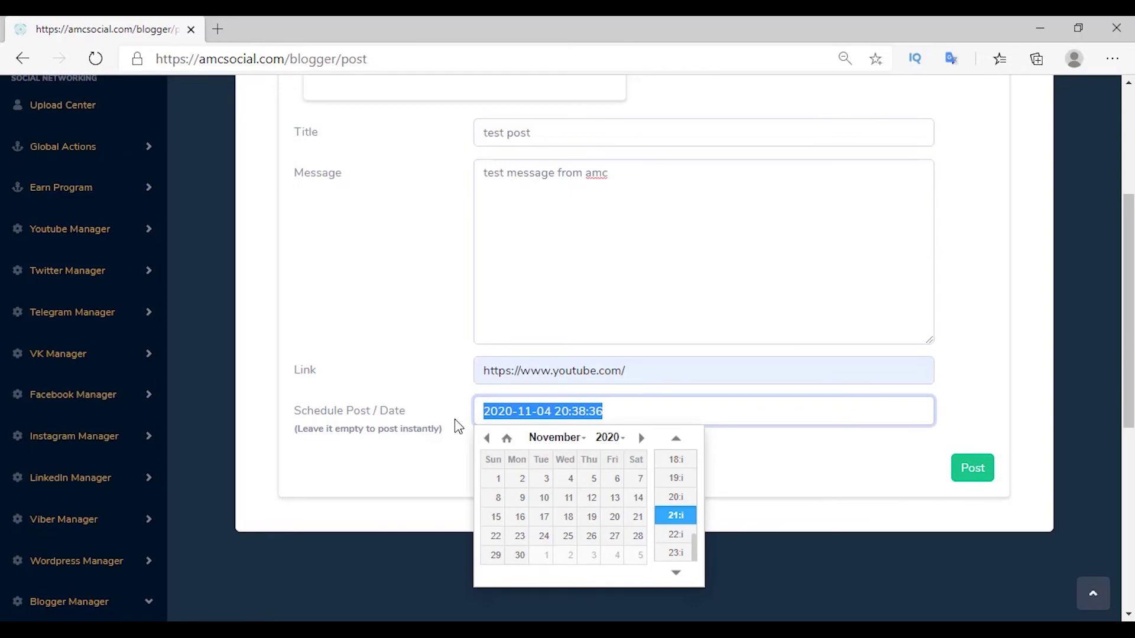
key(BackSpace)
click(444, 495)
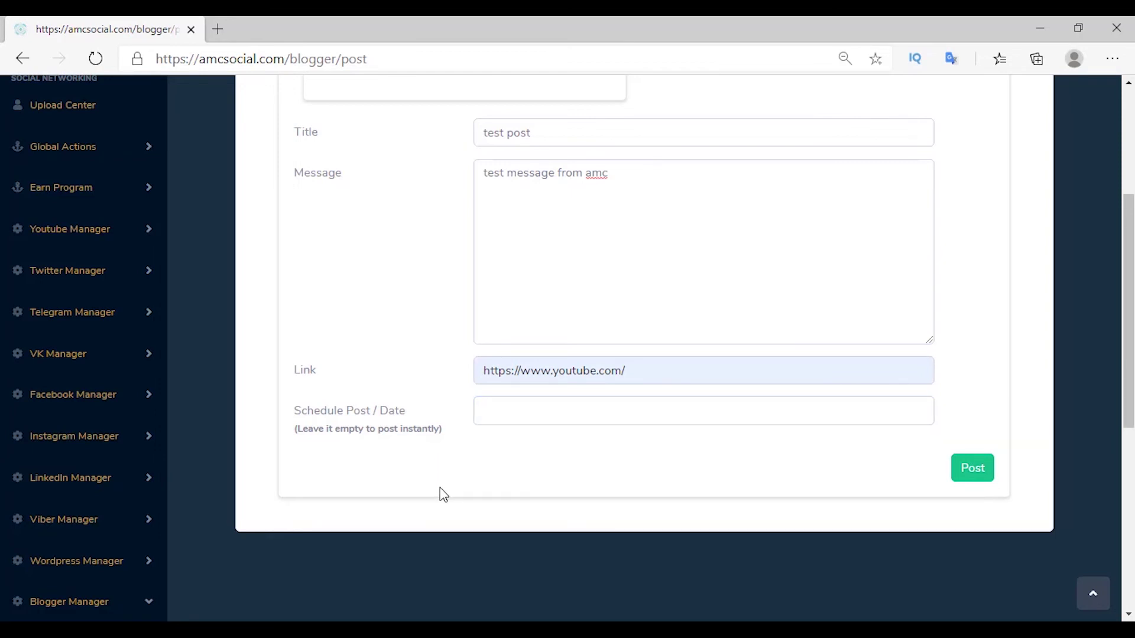
click(981, 469)
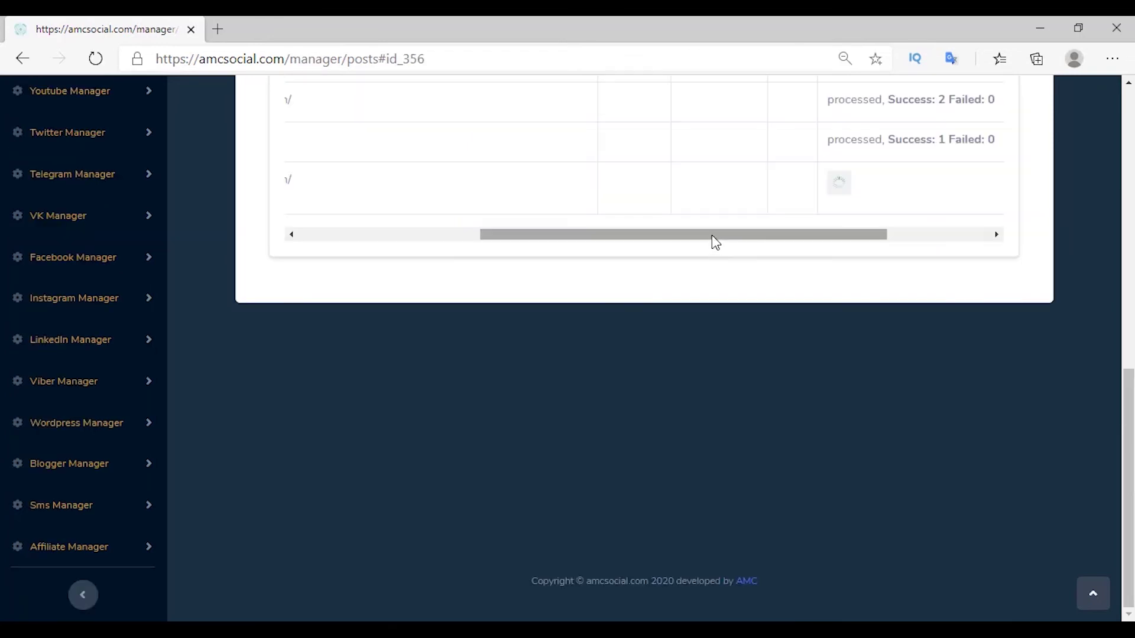
drag(715, 241, 481, 260)
drag(293, 179, 414, 207)
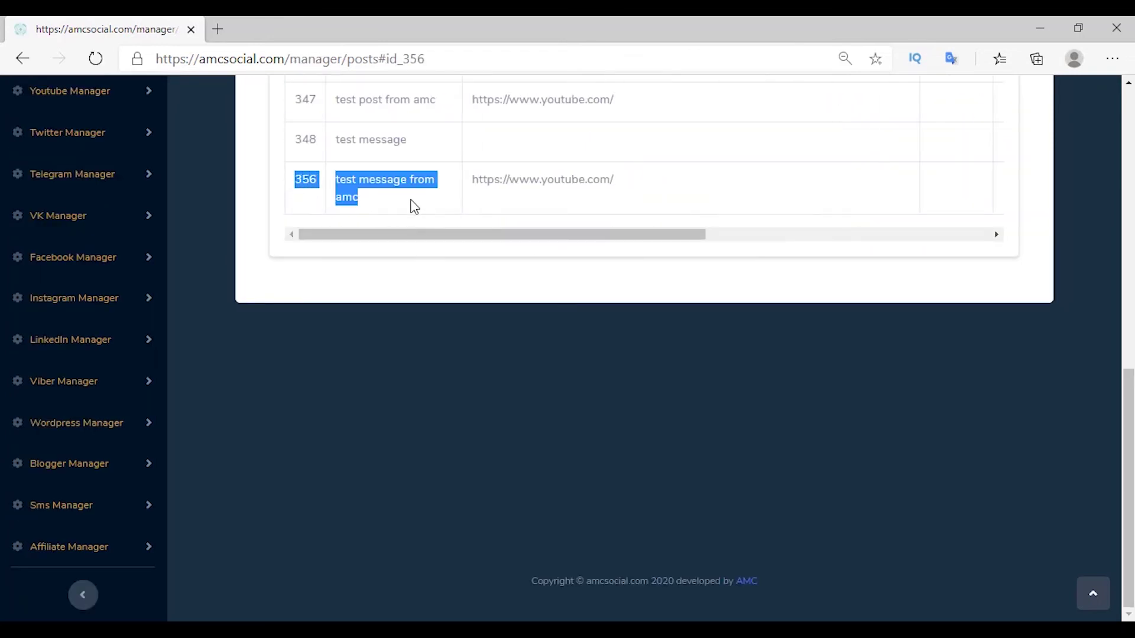
click(418, 210)
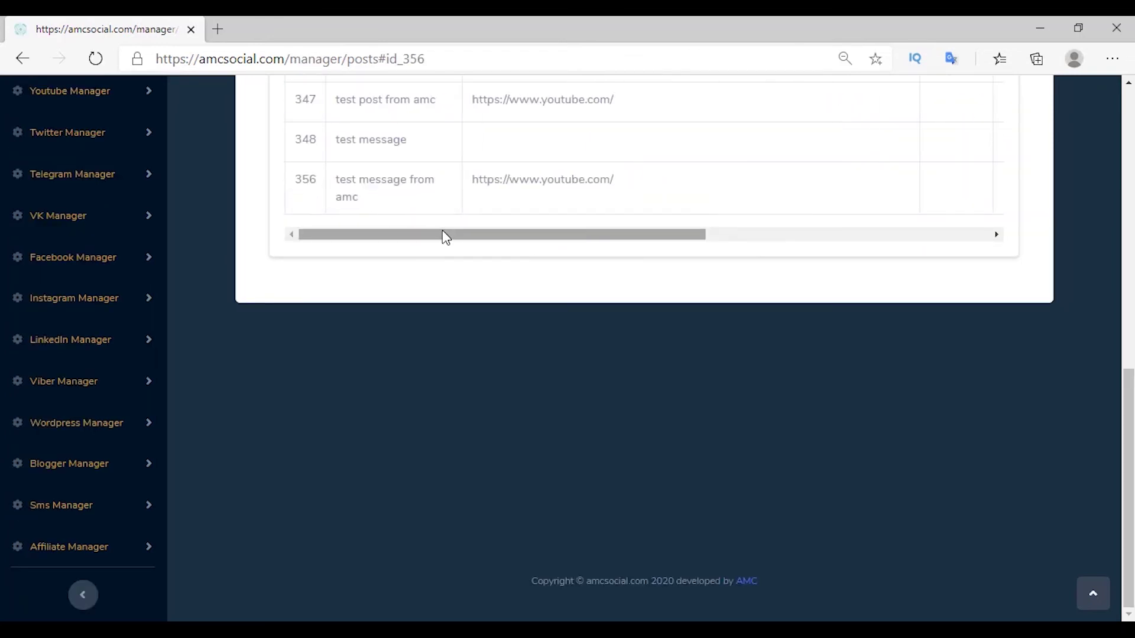
drag(448, 239, 661, 248)
scroll(661, 248, up, 3)
scroll(662, 248, right, 3)
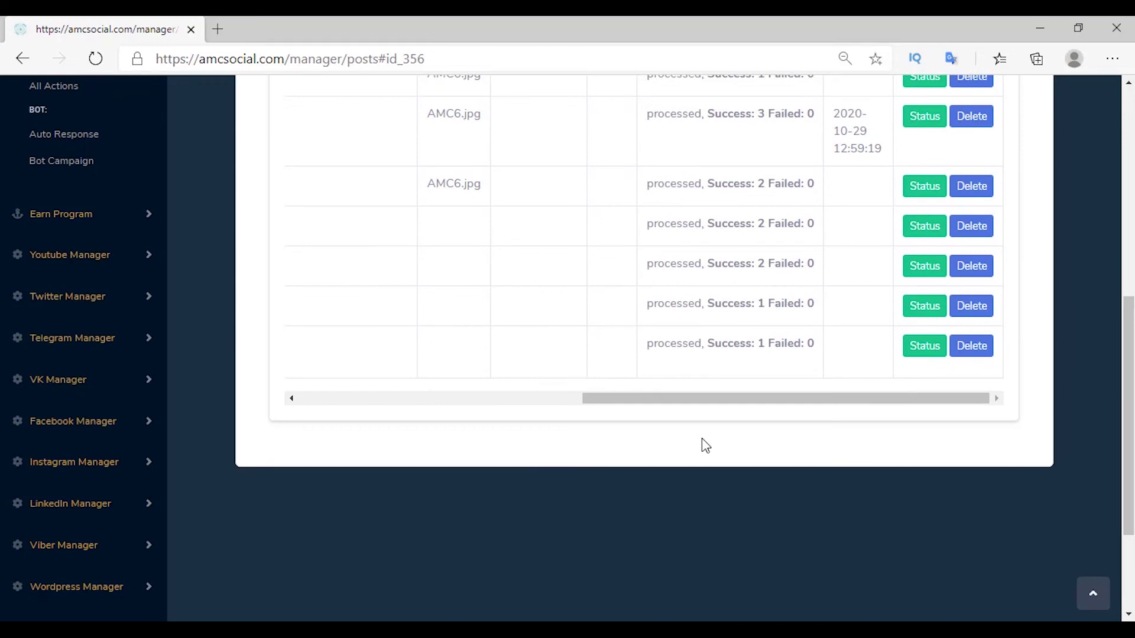
key(alt+Tab)
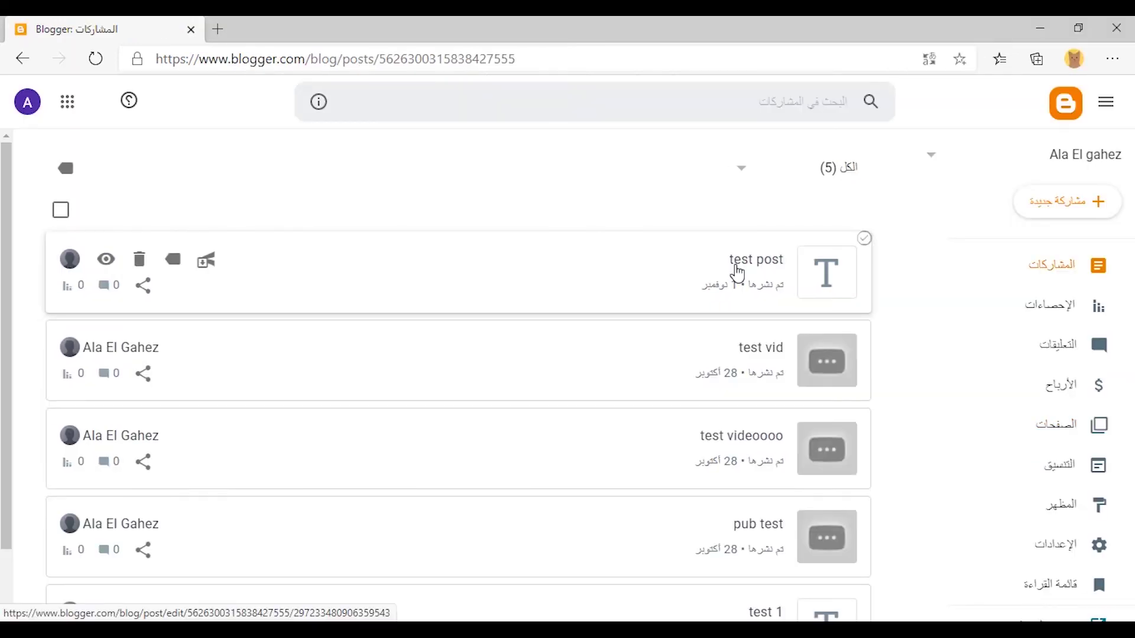
click(735, 273)
drag(818, 289, 978, 306)
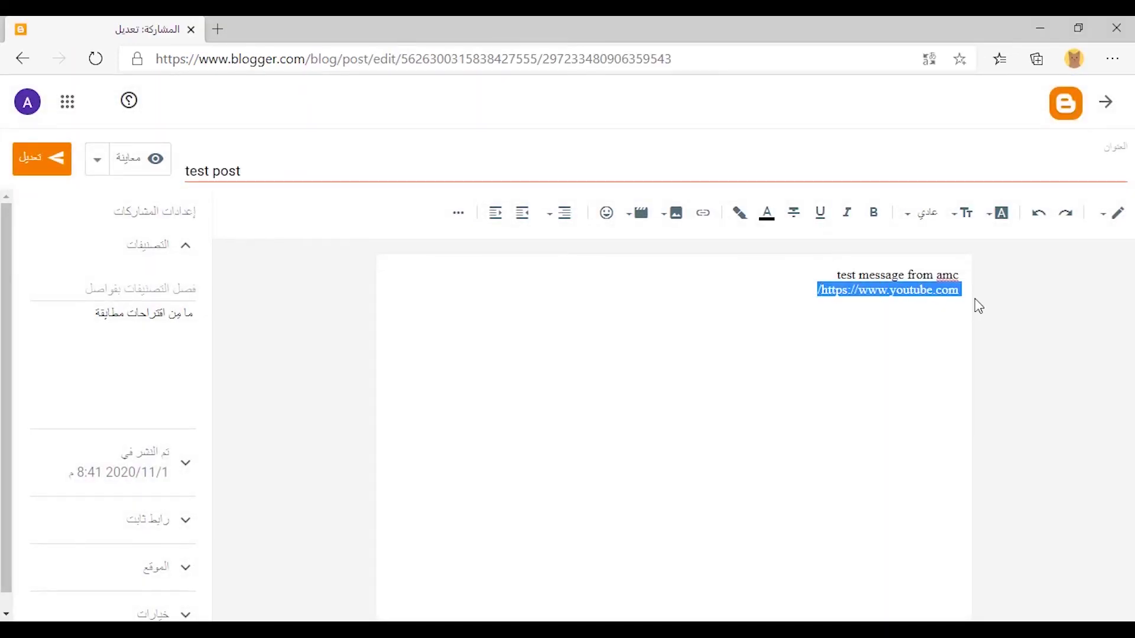
click(870, 363)
key(alt+Tab)
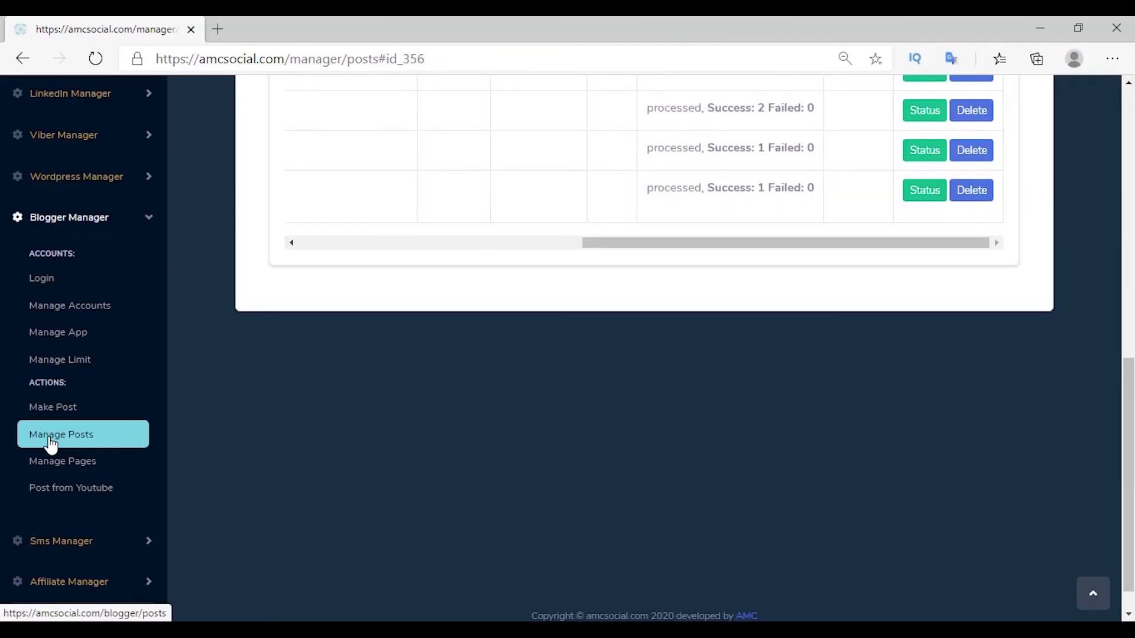
Load the account's Blogger posts and delete the post 'test 1'
click(51, 442)
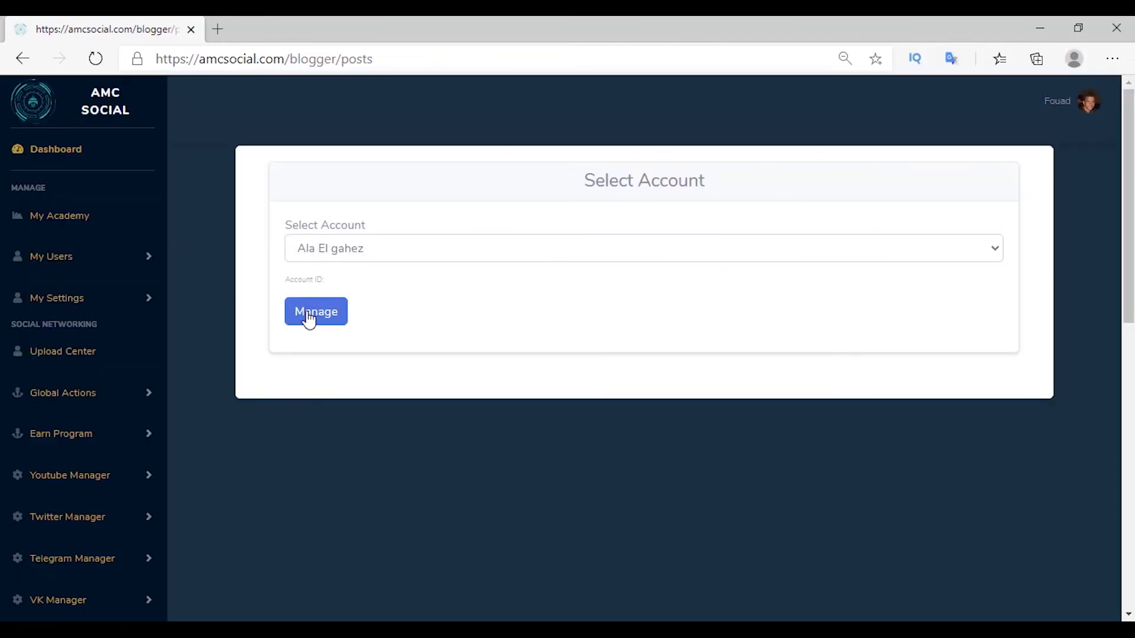
click(308, 319)
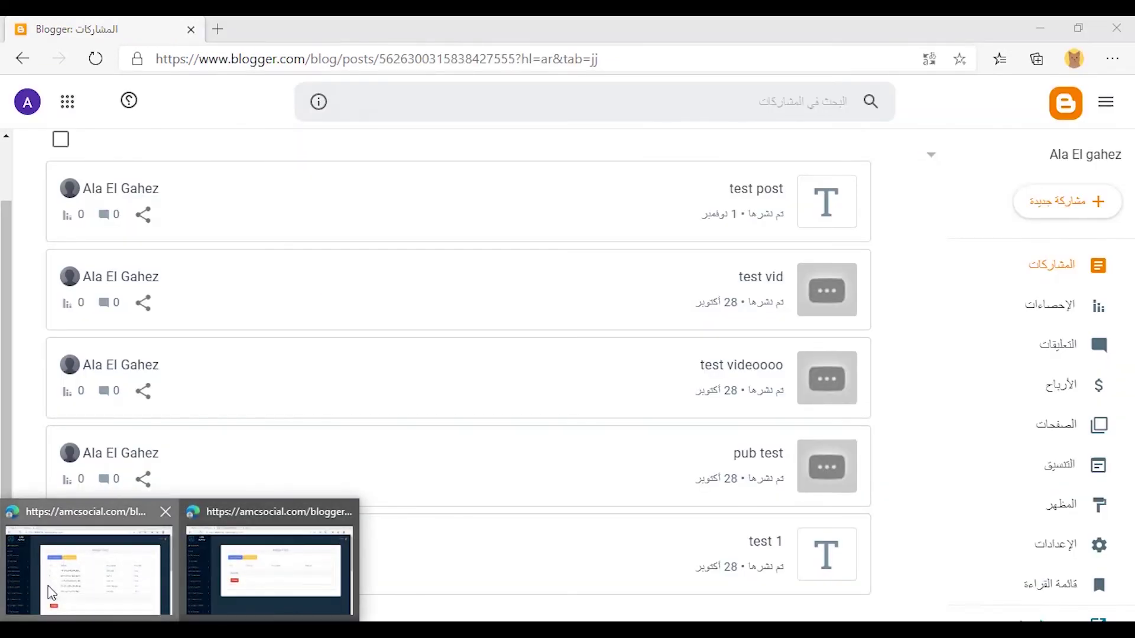
click(86, 570)
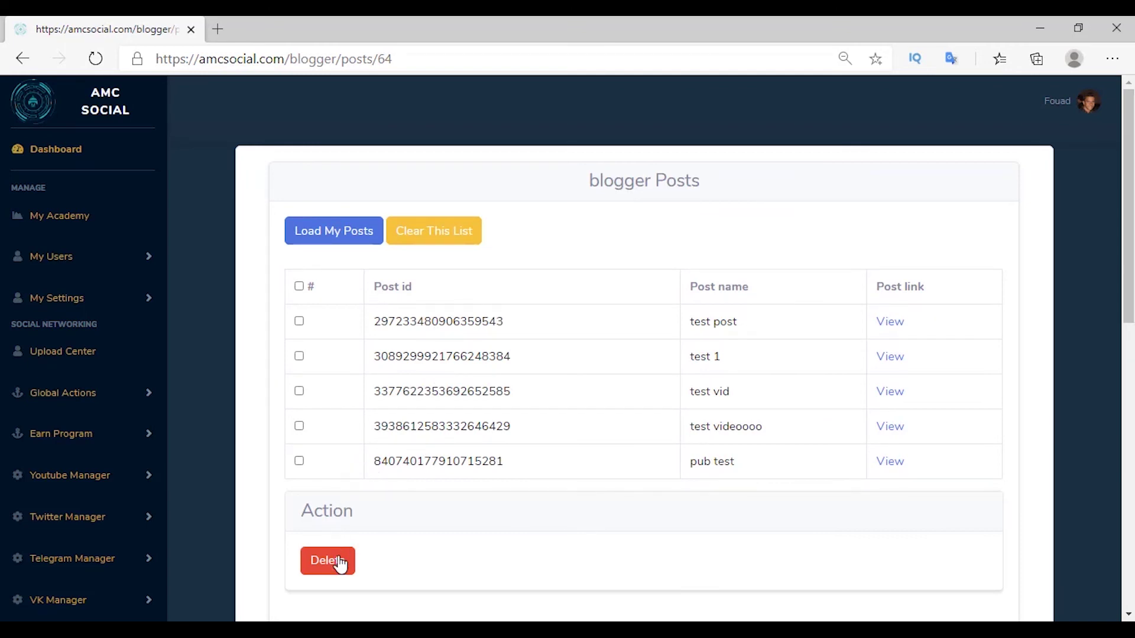
click(299, 356)
click(336, 568)
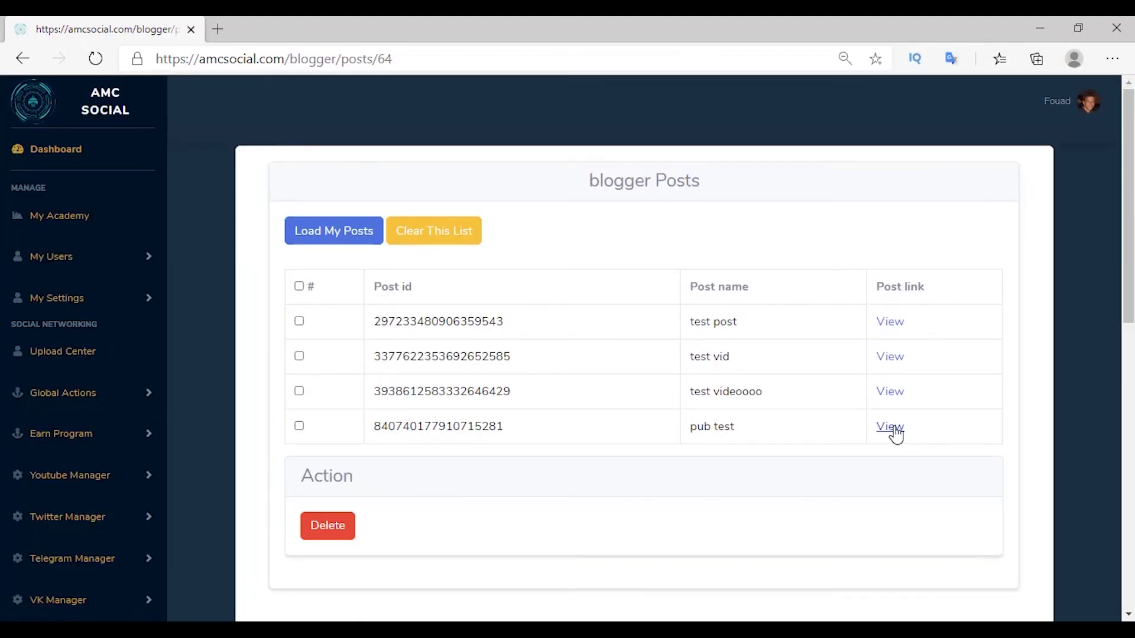
Preview the 'pub test' post on the blog, then clear the loaded posts list
click(890, 427)
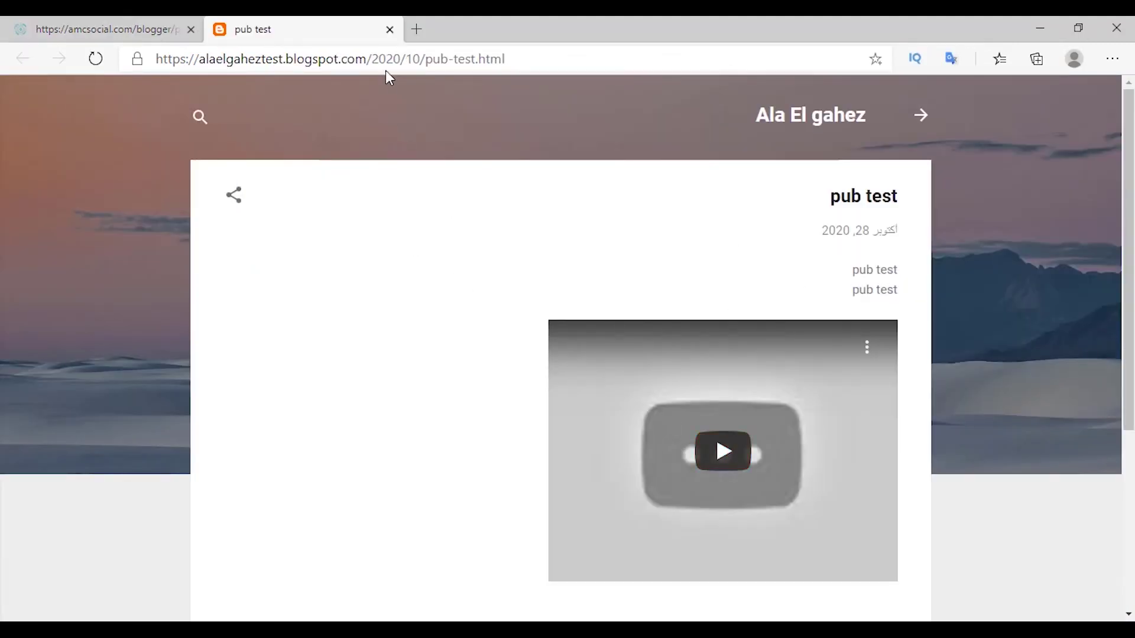
click(390, 30)
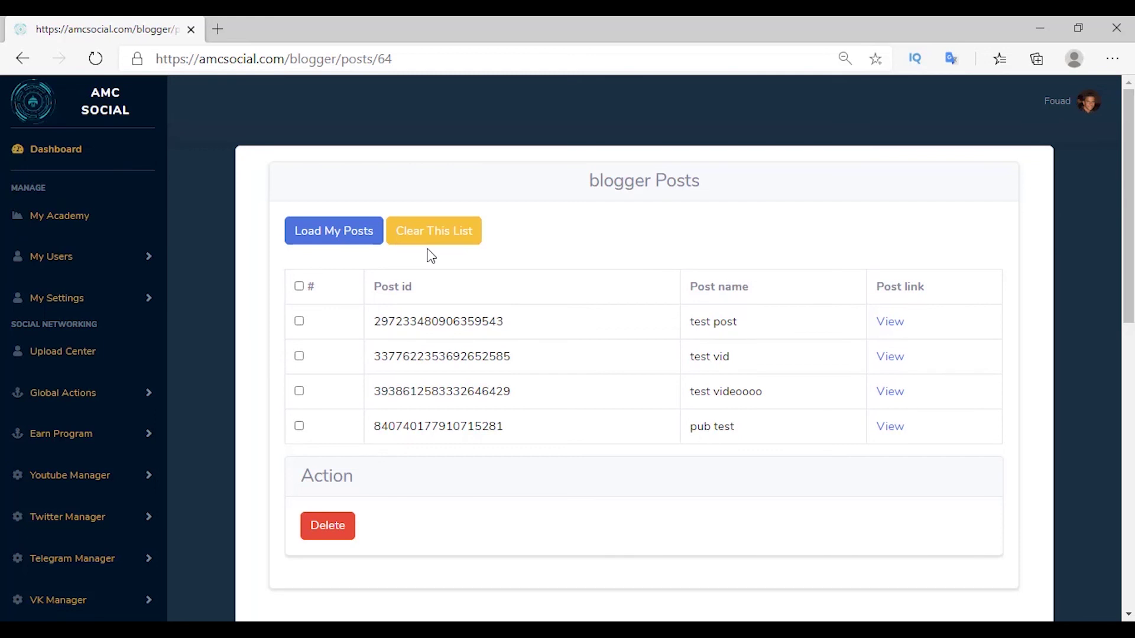
click(431, 233)
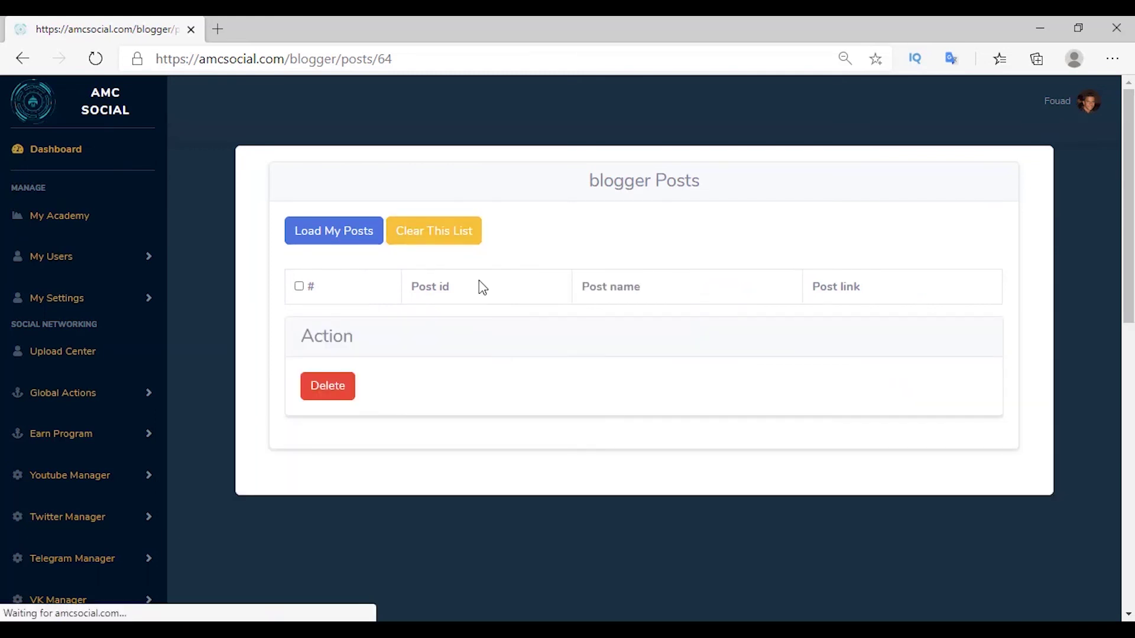
scroll(72, 530, down, 9)
click(72, 530)
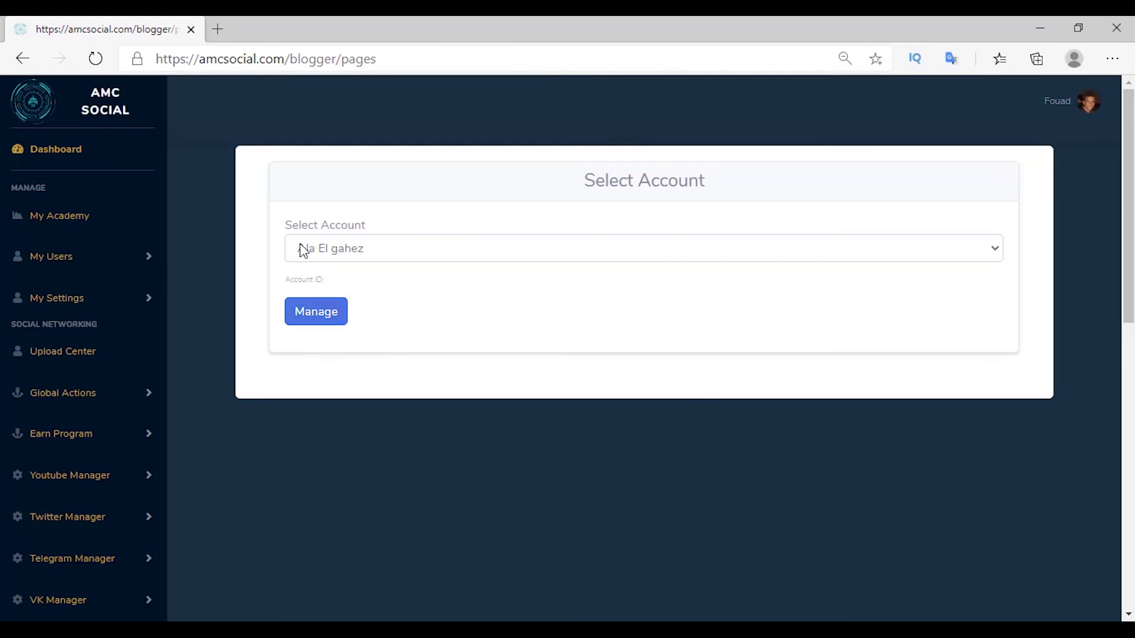
Load the account's Blogger pages and delete page1
click(317, 321)
click(326, 229)
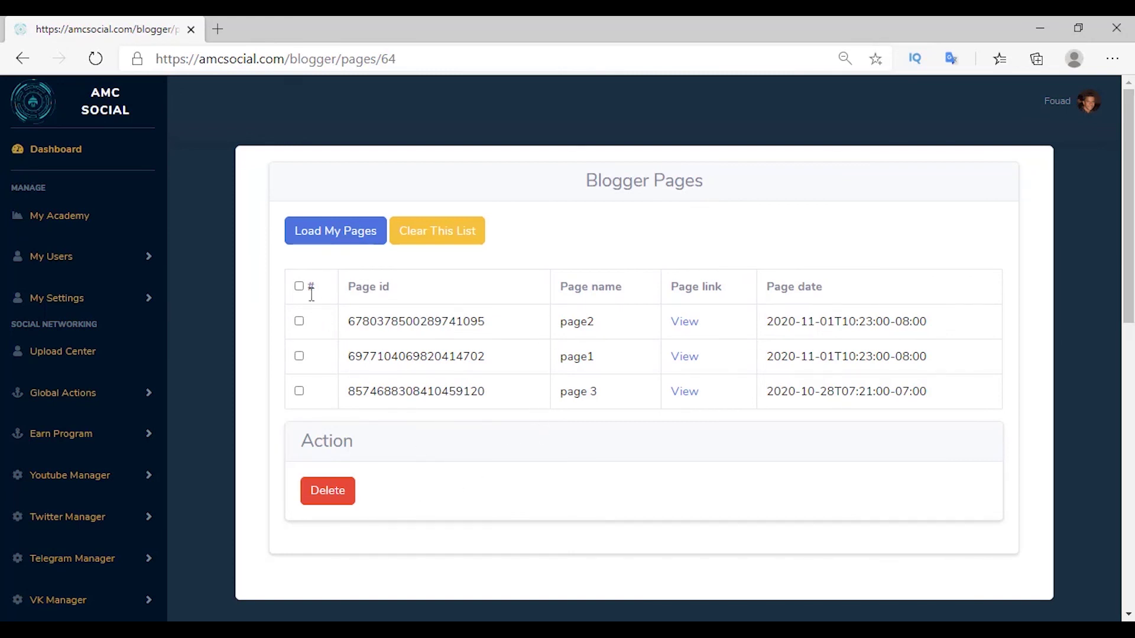
click(299, 356)
click(326, 506)
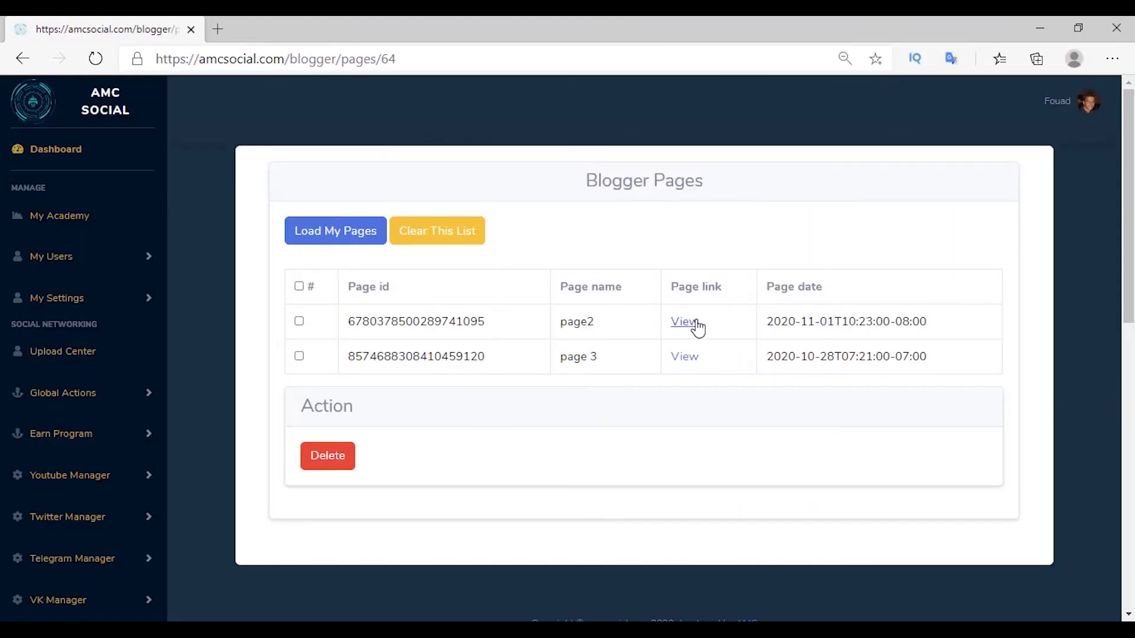
Preview page2 on the blog, clear the pages list, and open Videos from Youtube
click(689, 324)
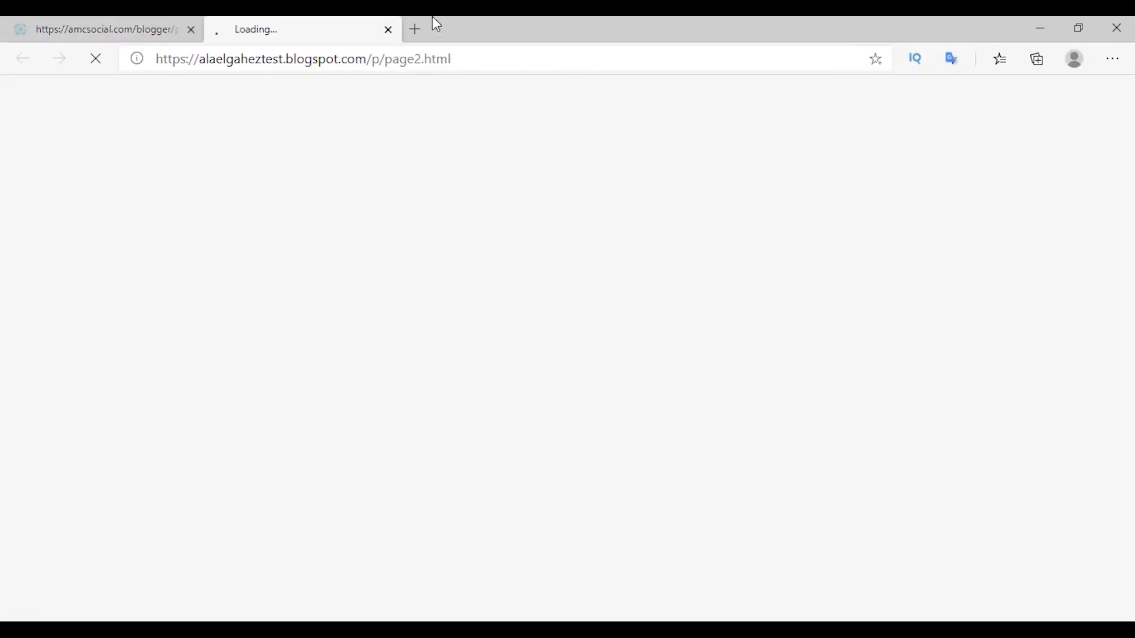
click(391, 30)
click(438, 242)
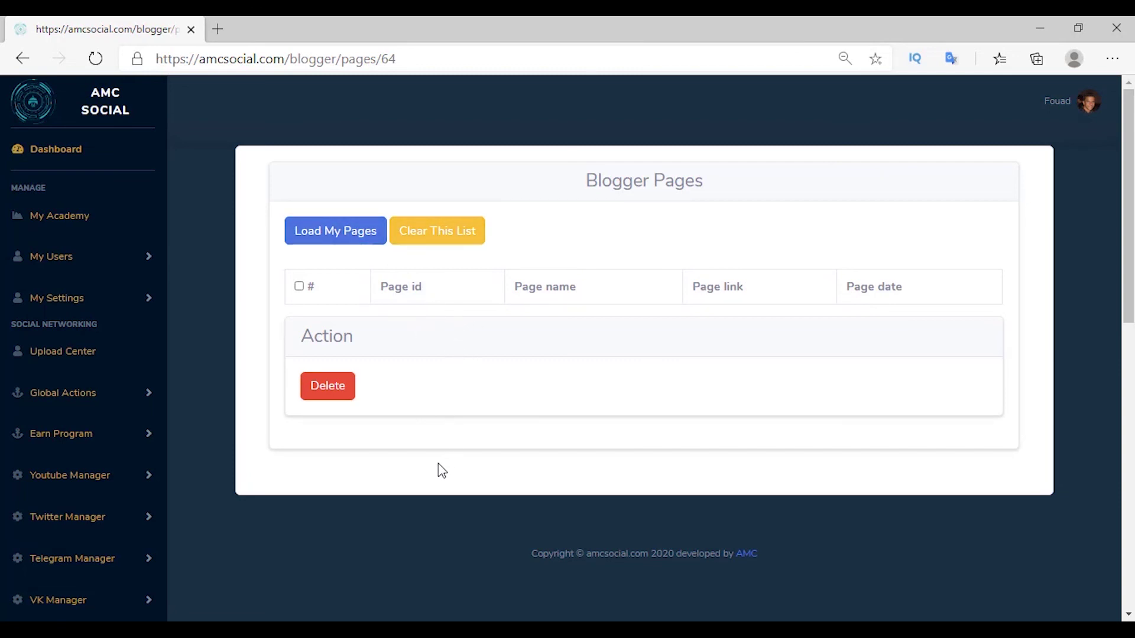
scroll(441, 470, down, 10)
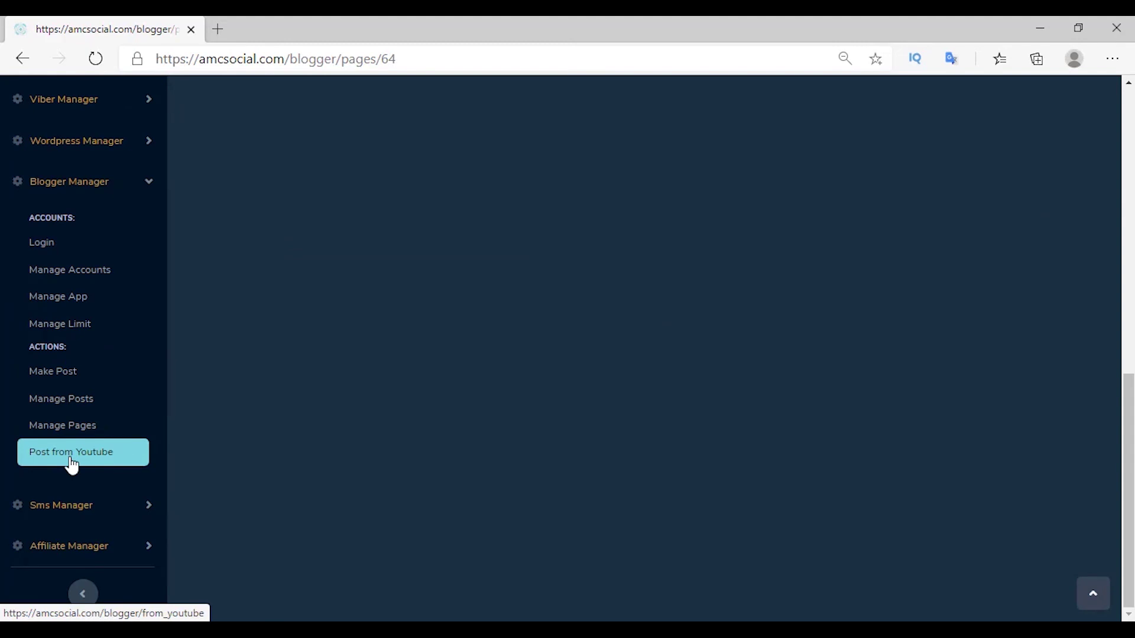
click(71, 465)
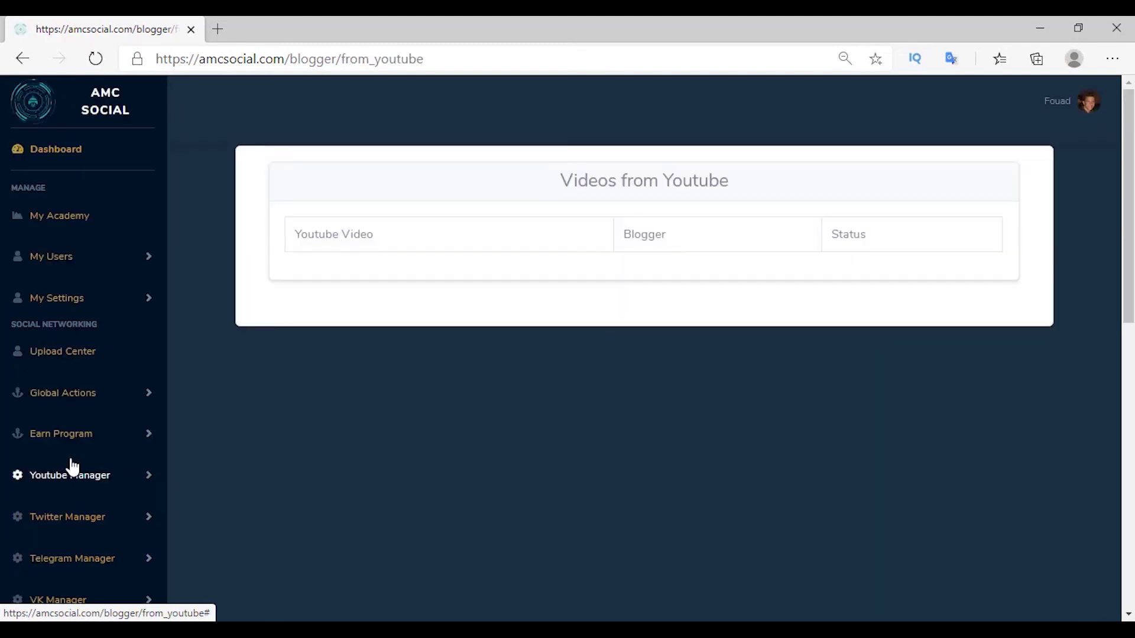